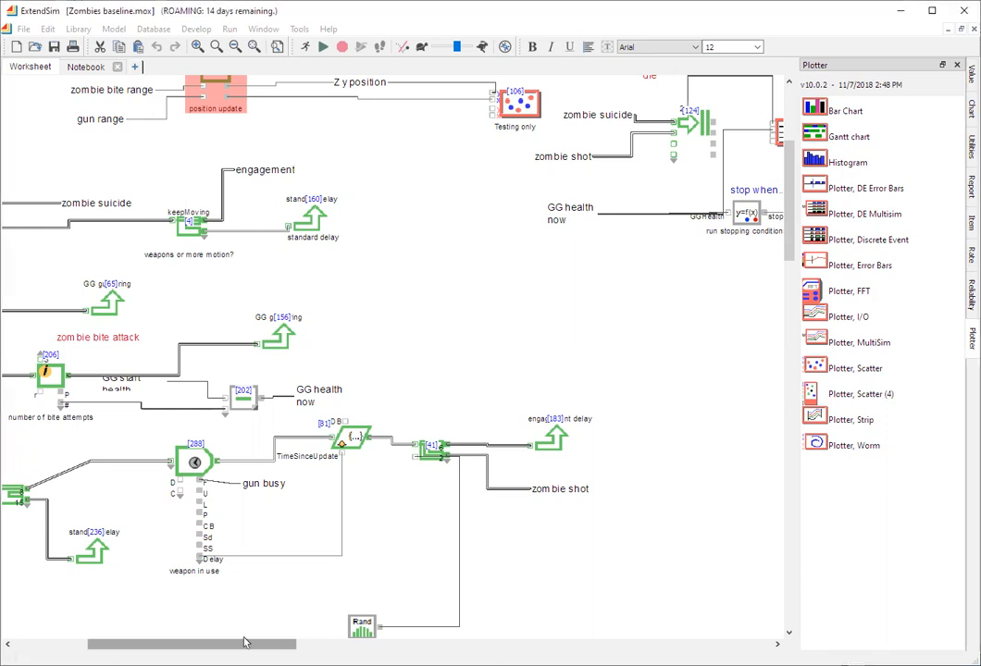
- Examine the properties assigned by the "zombie individual data" Set block, and close its dialog
{"action": "scroll", "coordinate": [564, 322], "scroll_direction": "up", "scroll_amount": 3}
{"action": "scroll", "coordinate": [565, 322], "scroll_direction": "left", "scroll_amount": 3}
{"action": "scroll", "coordinate": [545, 326], "scroll_direction": "up", "scroll_amount": 3}
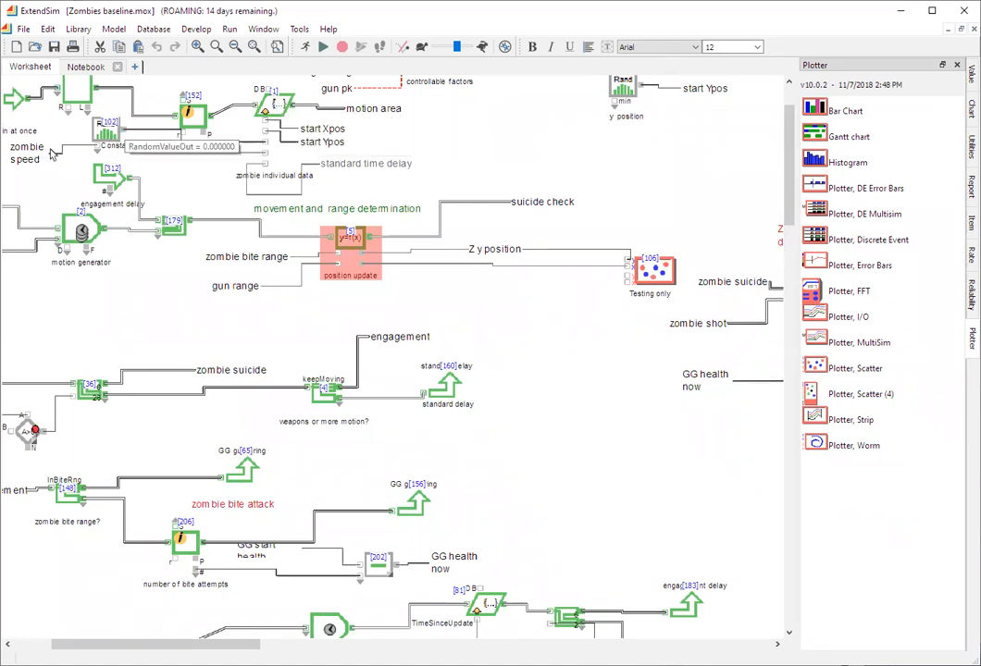
{"action": "left_click", "coordinate": [274, 111]}
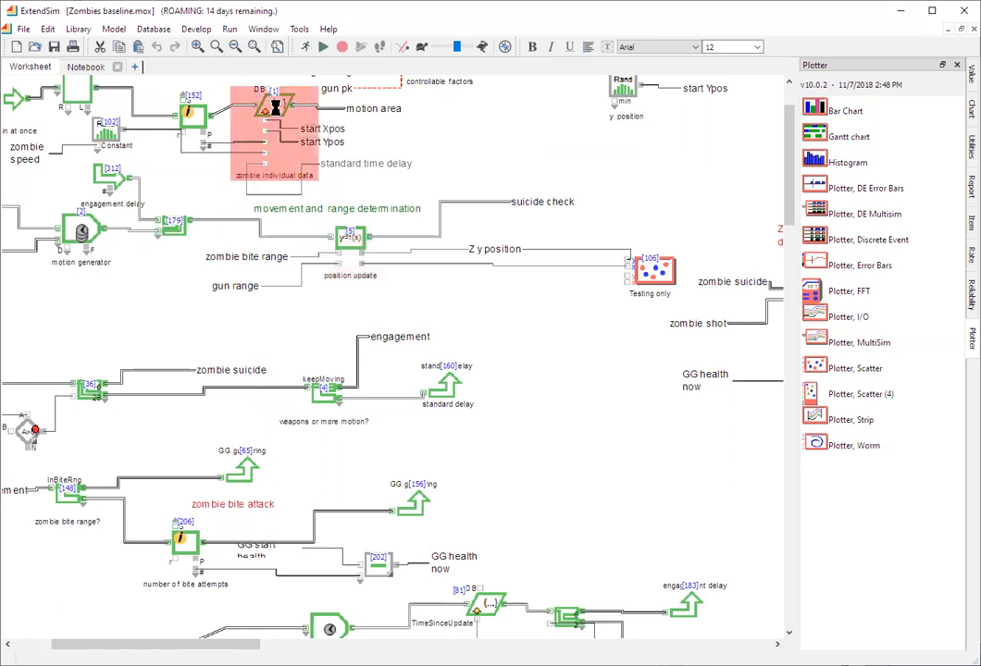
{"action": "double_click", "coordinate": [274, 109]}
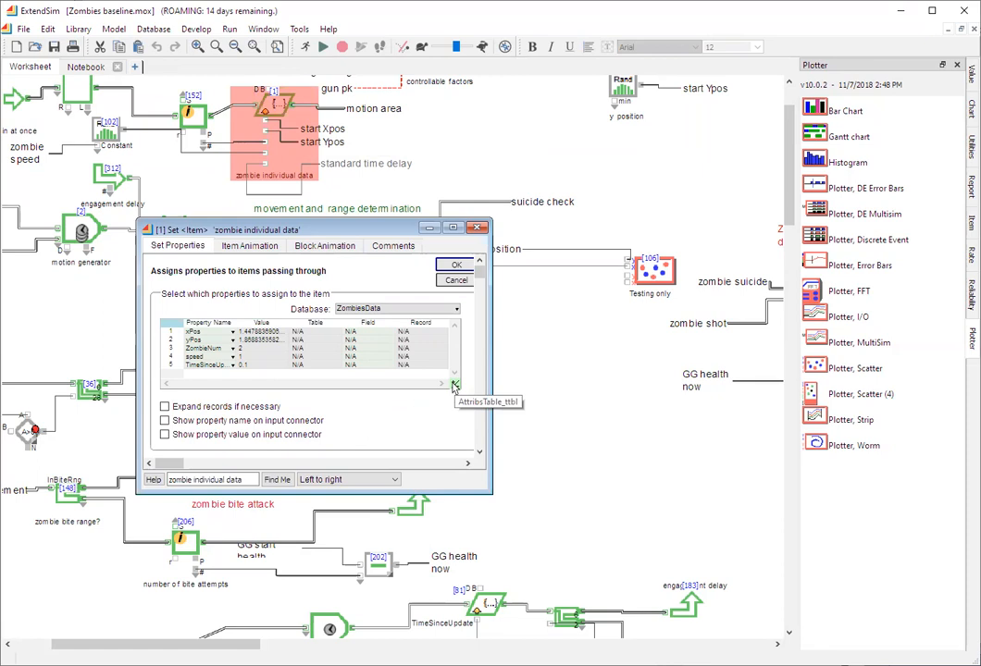
{"action": "left_click", "coordinate": [477, 228]}
- In the "shot successful?" Random Number block, keep the Empirical table distribution and give value 0 a probability of 0.25
{"action": "scroll", "coordinate": [523, 375], "scroll_direction": "down", "scroll_amount": 3}
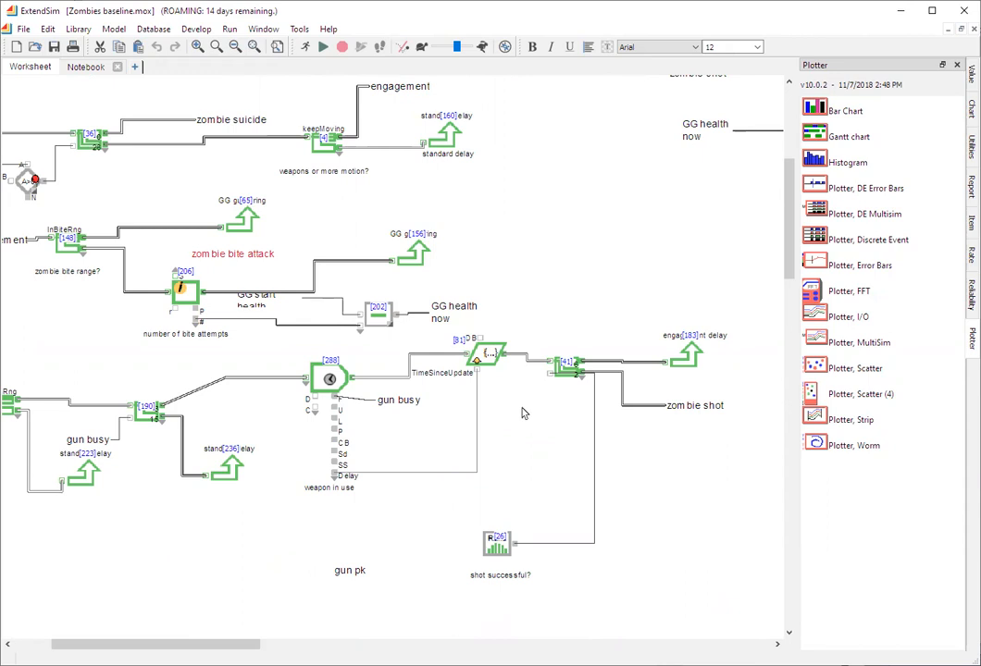
{"action": "double_click", "coordinate": [496, 544]}
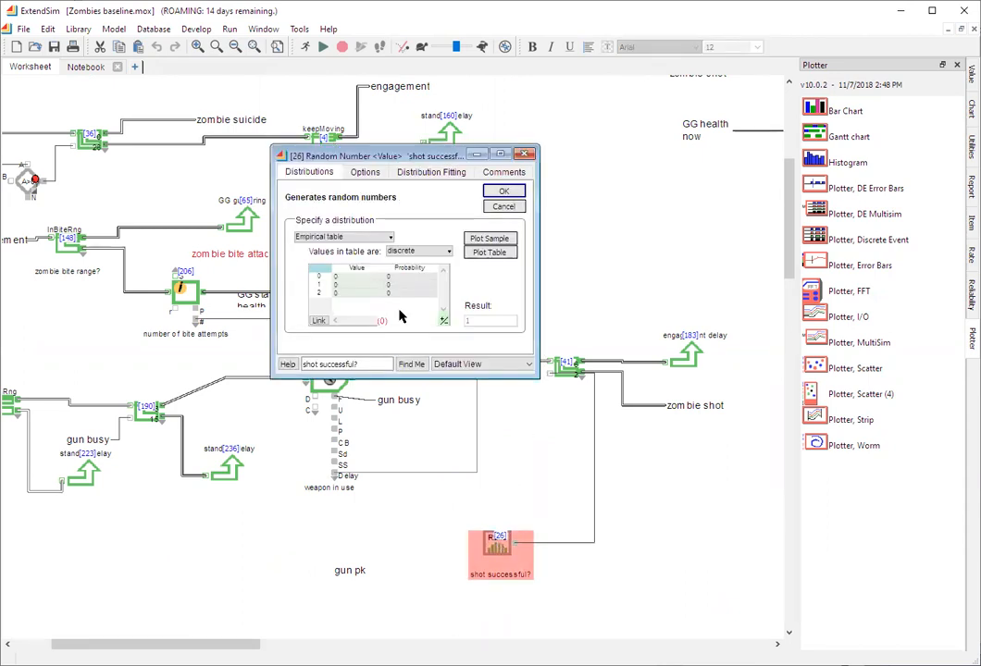
{"action": "left_click", "coordinate": [389, 238]}
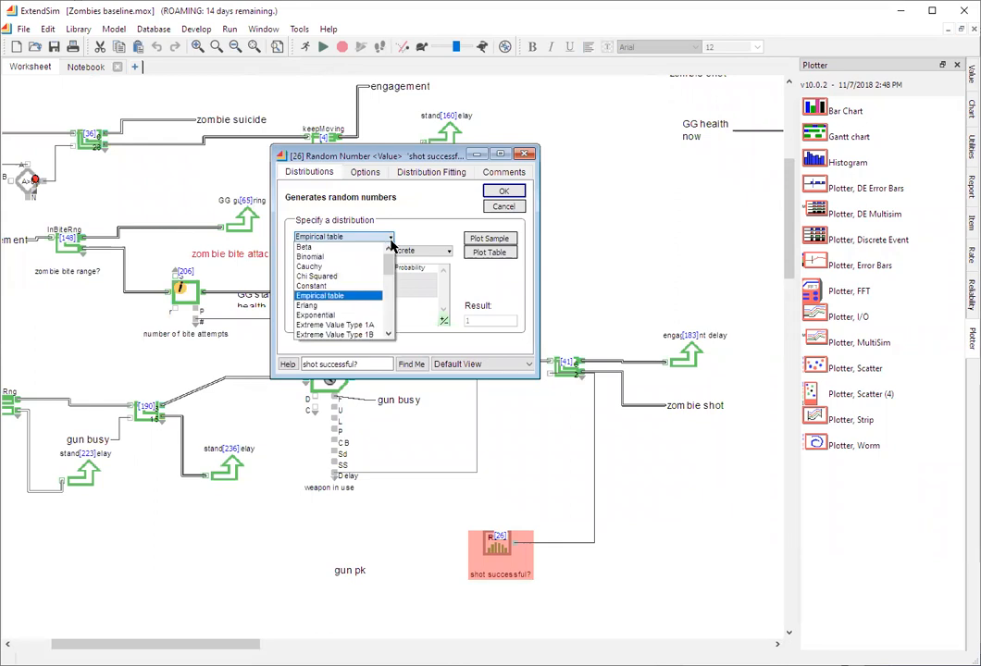
{"action": "left_click", "coordinate": [366, 300]}
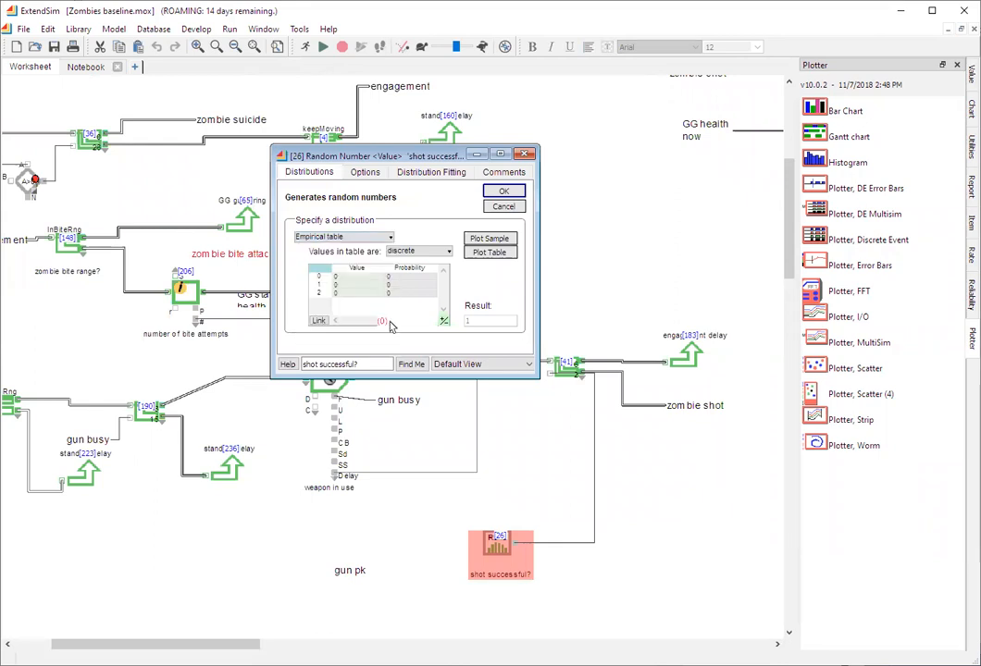
{"action": "left_click", "coordinate": [374, 278]}
{"action": "left_click", "coordinate": [370, 285]}
{"action": "left_click", "coordinate": [396, 278]}
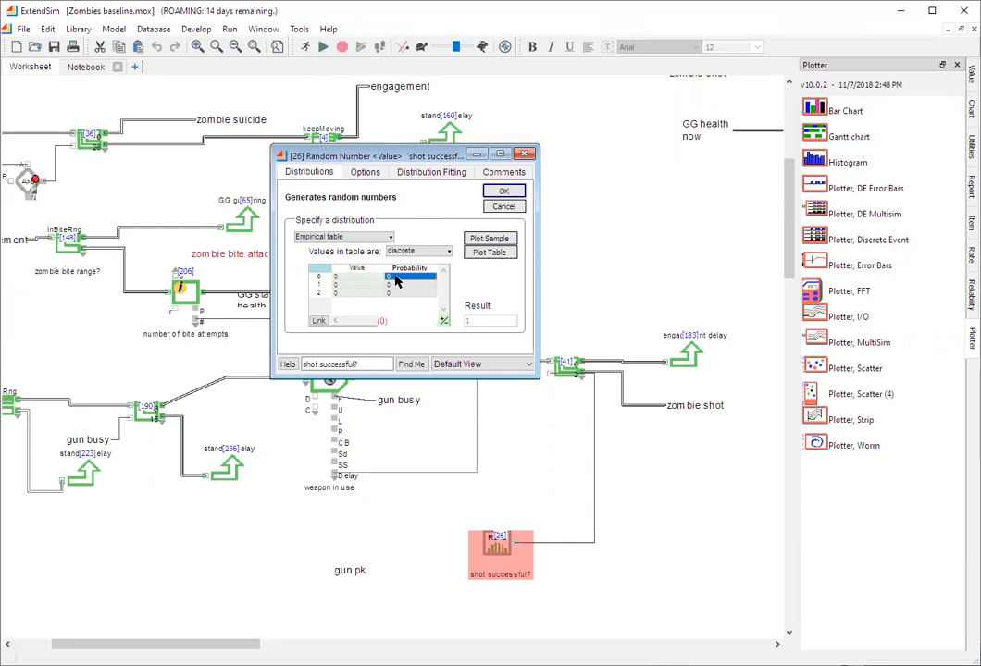
{"action": "type", "text": "0.25"}
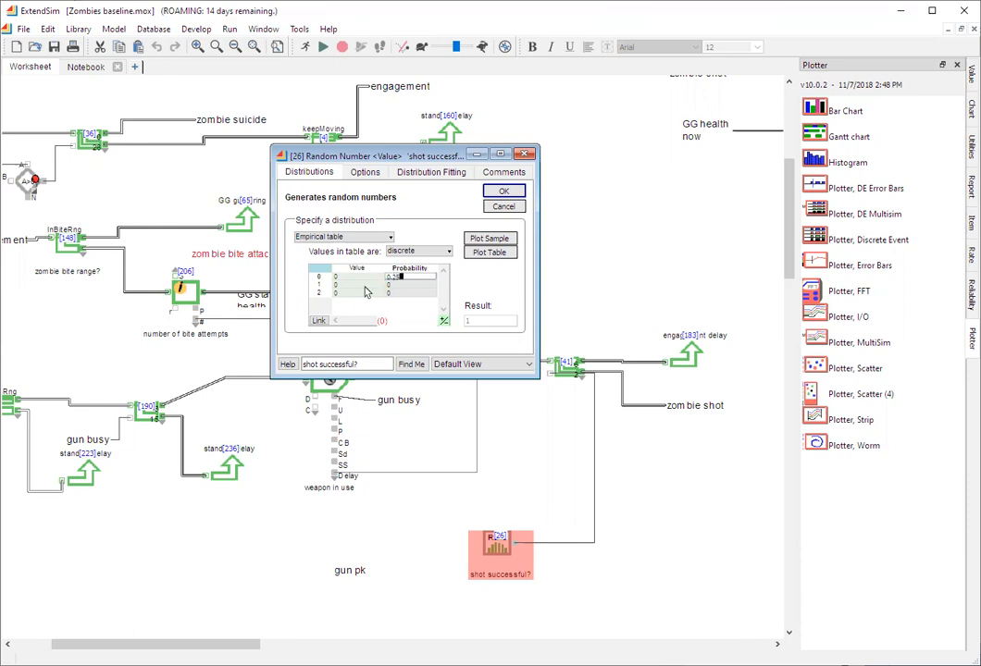
- Fill the remaining empirical table rows with value 1 at probability 0.5 and value 2 at probability 0.25, and accept the settings
{"action": "left_click", "coordinate": [349, 285]}
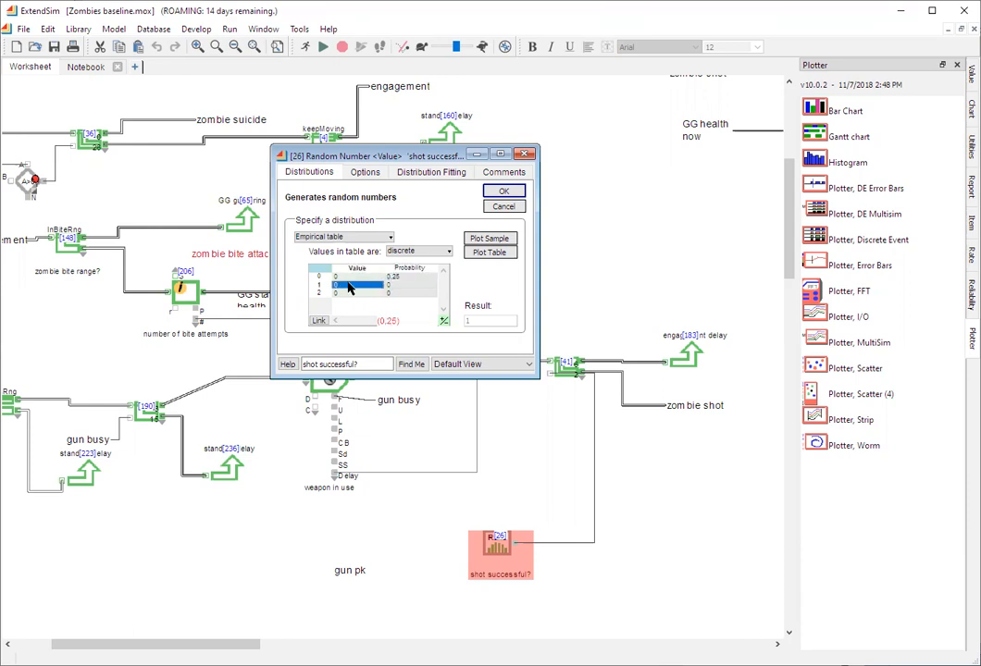
{"action": "type", "text": "1"}
{"action": "left_click", "coordinate": [404, 287]}
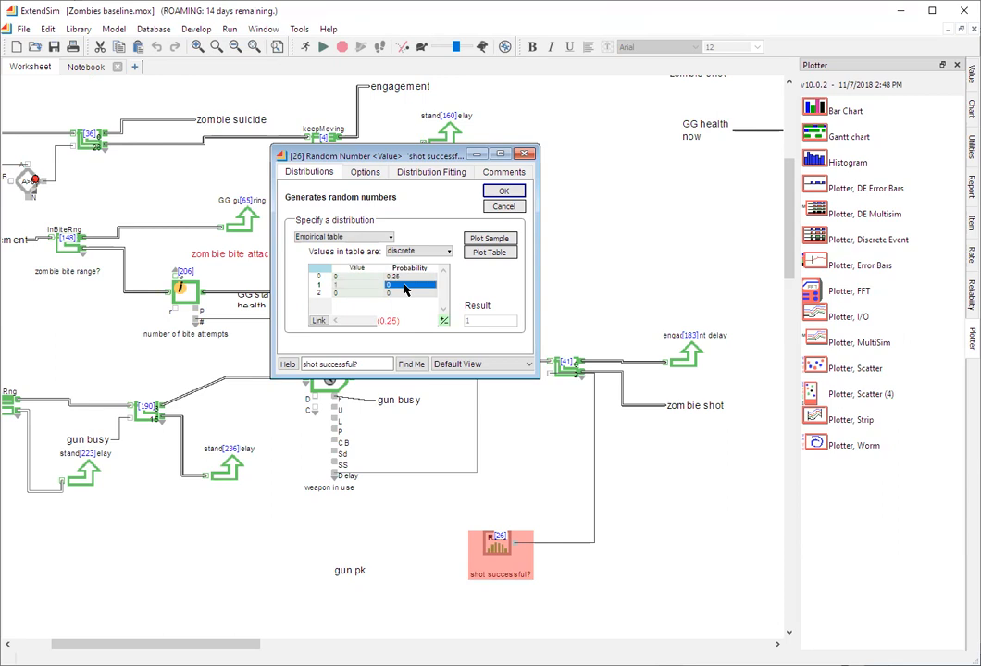
{"action": "type", "text": ".50"}
{"action": "left_click", "coordinate": [359, 294]}
{"action": "type", "text": "2"}
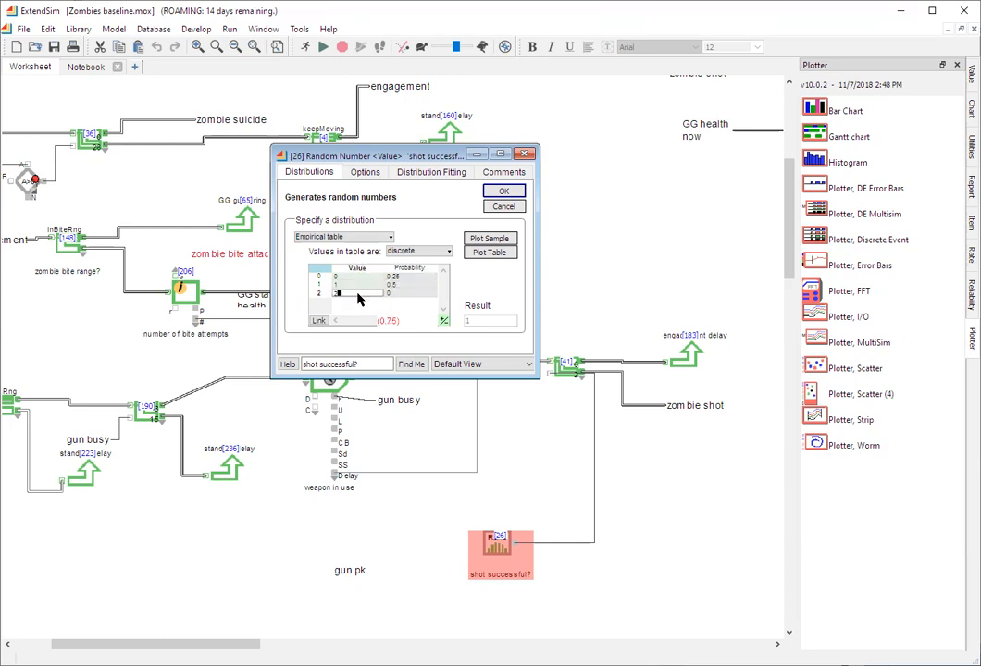
{"action": "left_click", "coordinate": [400, 294]}
{"action": "type", "text": ".25"}
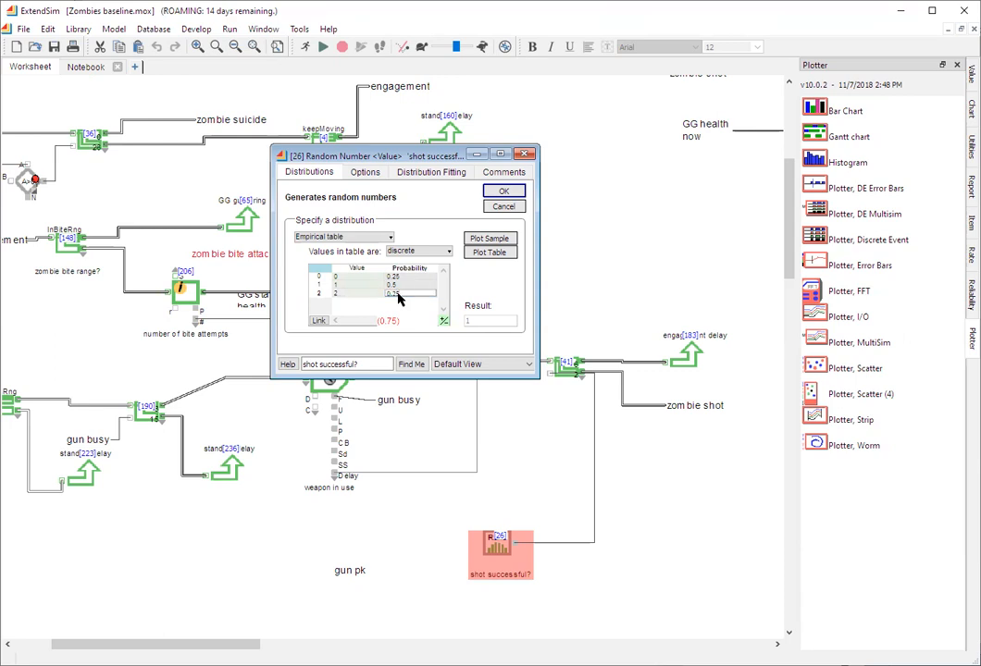
{"action": "left_click", "coordinate": [400, 300]}
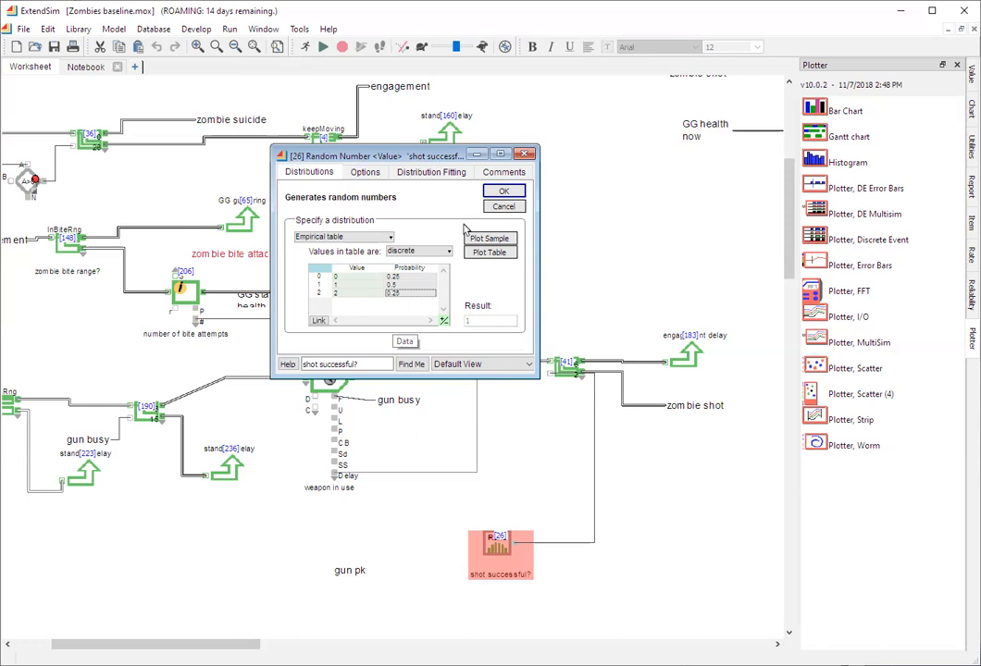
{"action": "left_click", "coordinate": [502, 192]}
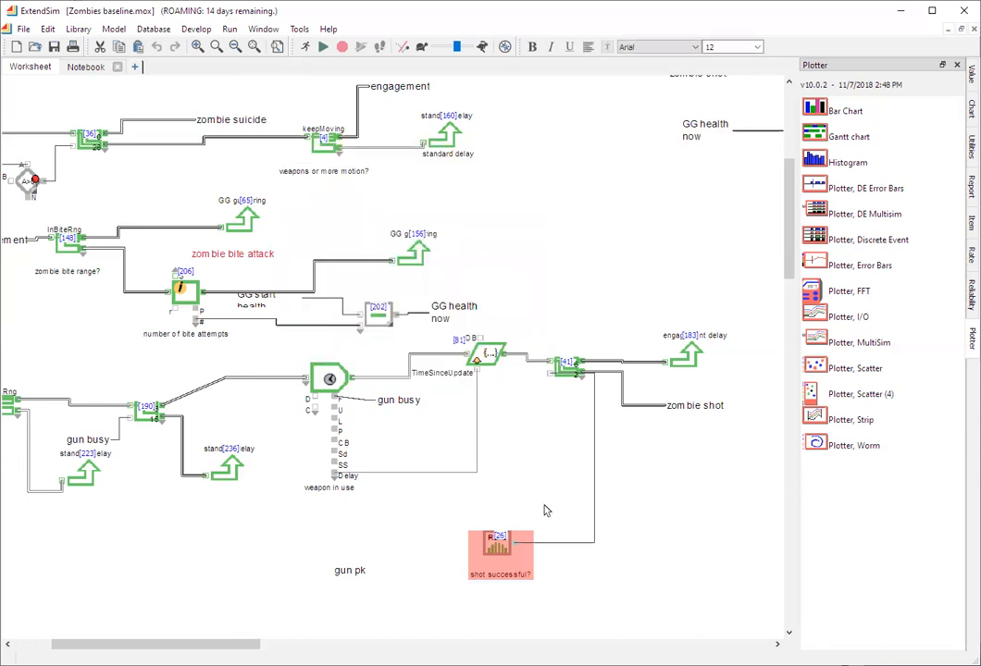
- Add a third output to block [41], repositioning the "shot successful?" block, engagement delay block and "zombie shot" label around it
{"action": "left_click_drag", "start_coordinate": [501, 543], "coordinate": [448, 529]}
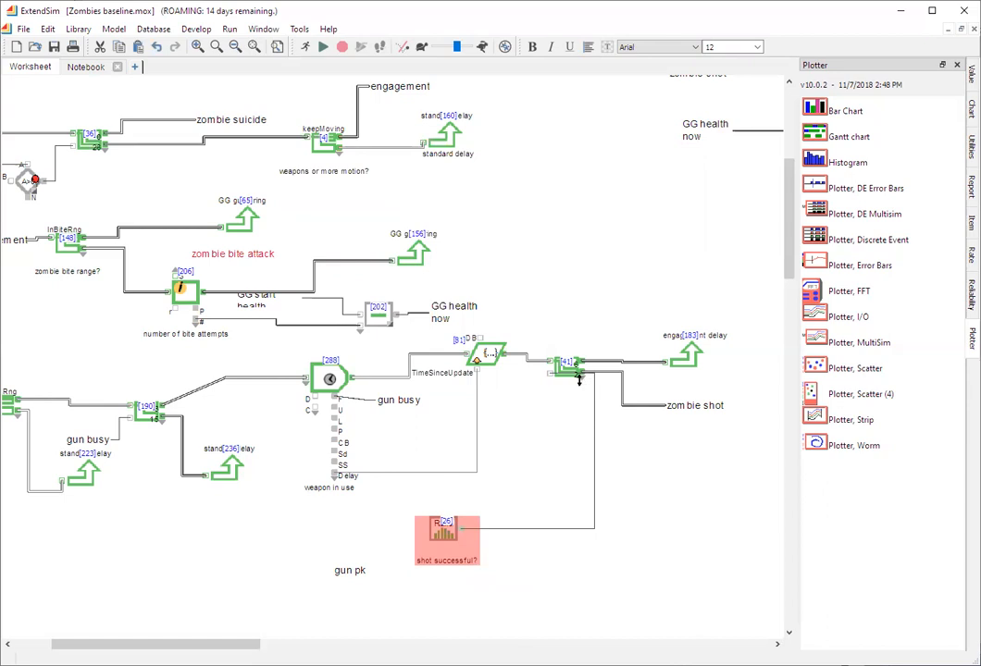
{"action": "left_click_drag", "start_coordinate": [579, 379], "coordinate": [584, 392]}
{"action": "left_click_drag", "start_coordinate": [685, 359], "coordinate": [680, 310]}
{"action": "left_click_drag", "start_coordinate": [688, 404], "coordinate": [694, 359]}
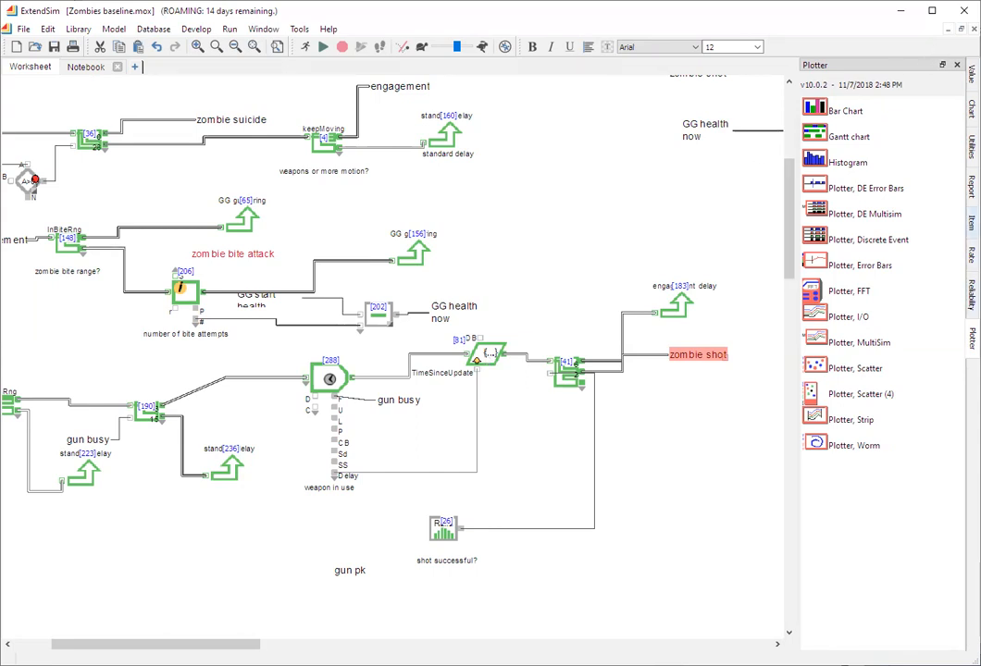
- Place an Equation(I) block beside block [41] and connect the new third output to its item input
{"action": "left_click", "coordinate": [971, 222]}
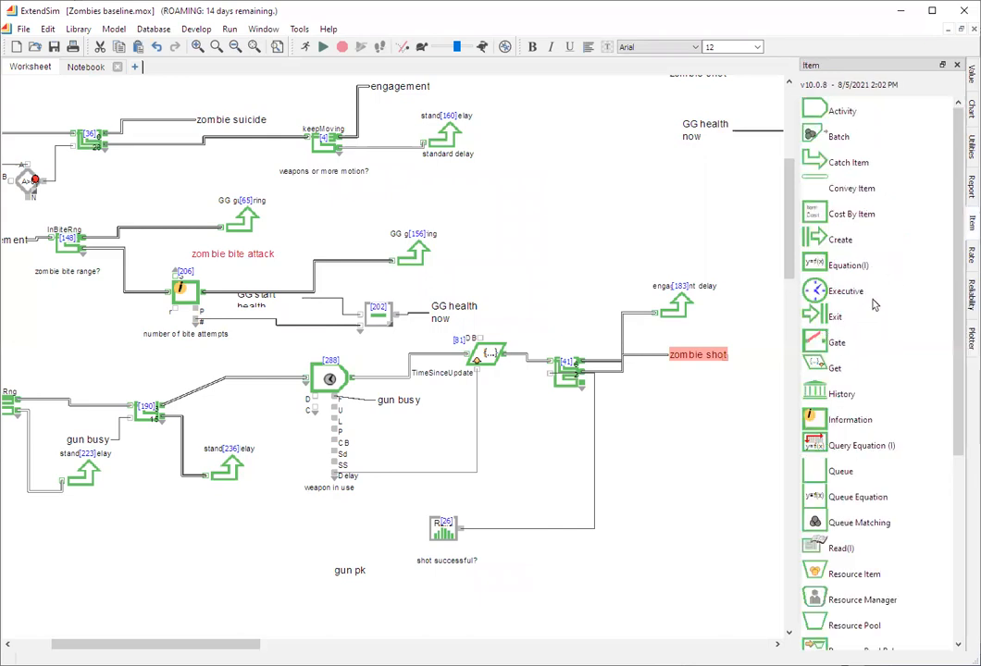
{"action": "left_click_drag", "start_coordinate": [814, 265], "coordinate": [659, 398]}
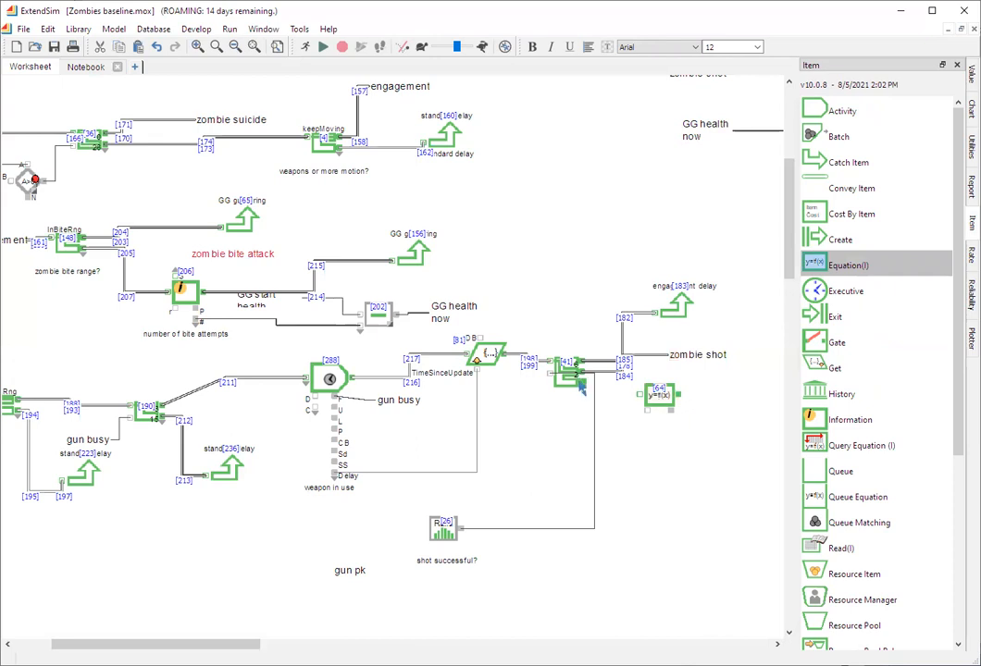
{"action": "left_click_drag", "start_coordinate": [581, 388], "coordinate": [638, 397]}
- Duplicate the engagement delay block, place the copy beside the Equation(I) block and connect it to the equation's item output
{"action": "left_click", "coordinate": [678, 311]}
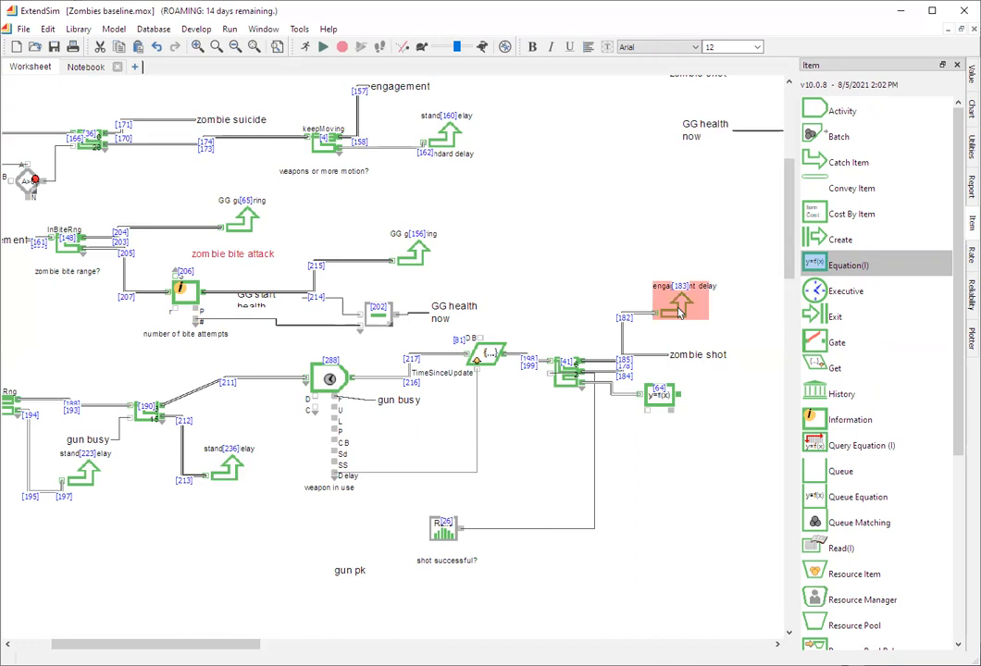
{"action": "right_click", "coordinate": [678, 312]}
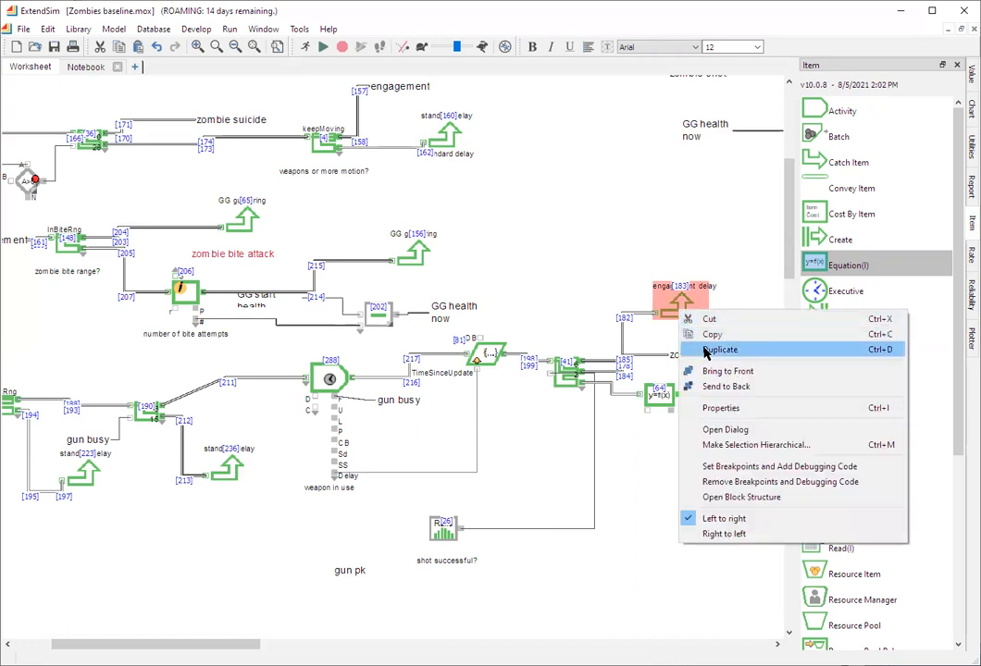
{"action": "left_click", "coordinate": [706, 352]}
{"action": "left_click_drag", "start_coordinate": [724, 368], "coordinate": [703, 409]}
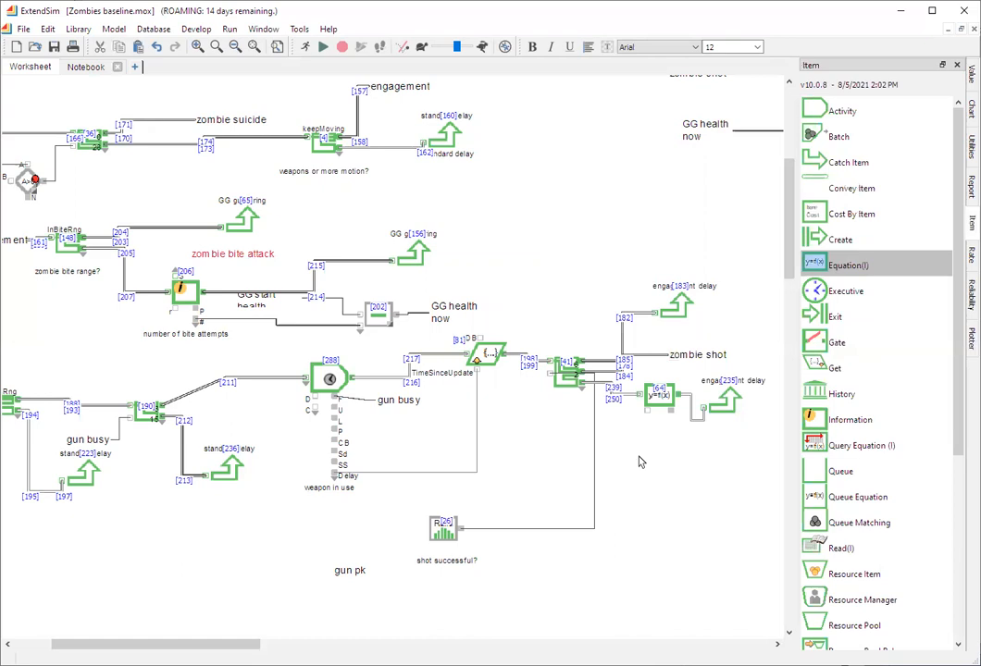
- In the new Equation(I) block, clear the default equation and rename the Connector 0 input variable as damageAmount
{"action": "left_click", "coordinate": [656, 398]}
{"action": "double_click", "coordinate": [655, 399]}
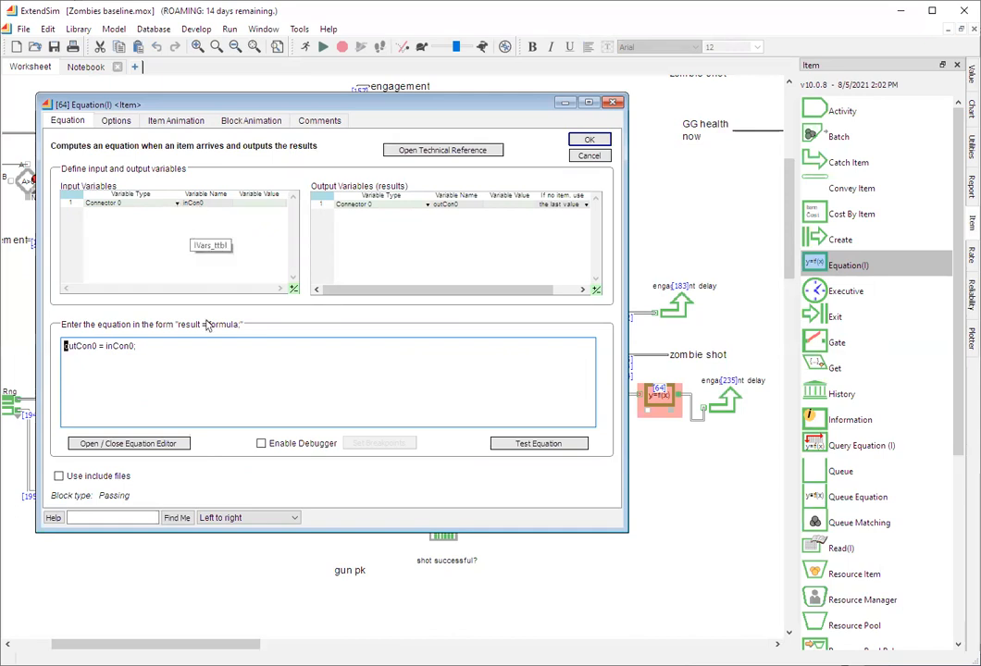
{"action": "left_click_drag", "start_coordinate": [139, 346], "coordinate": [55, 347]}
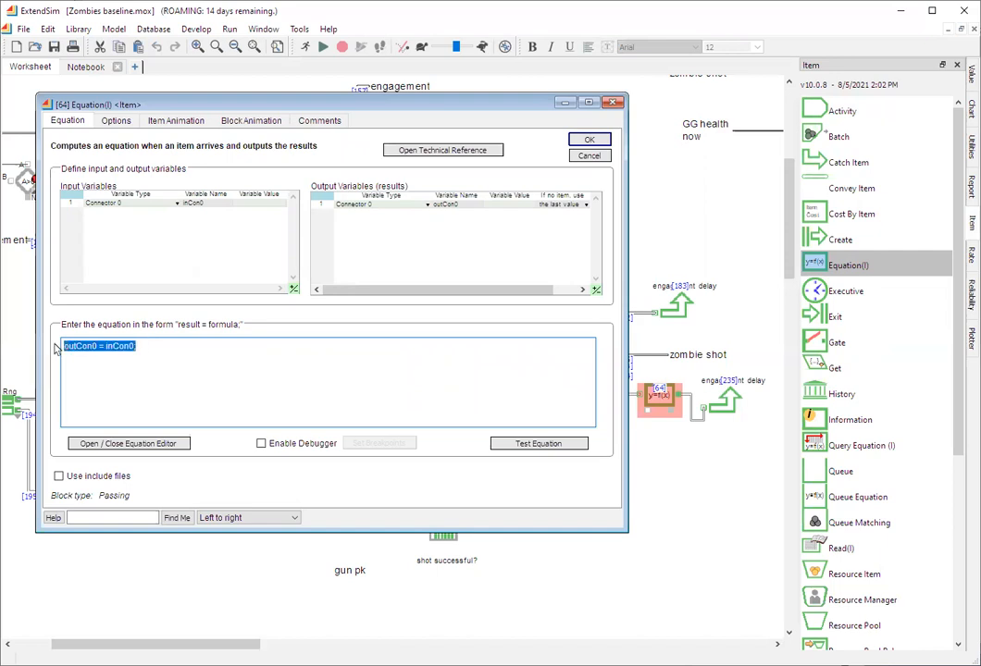
{"action": "key", "text": "BackSpace"}
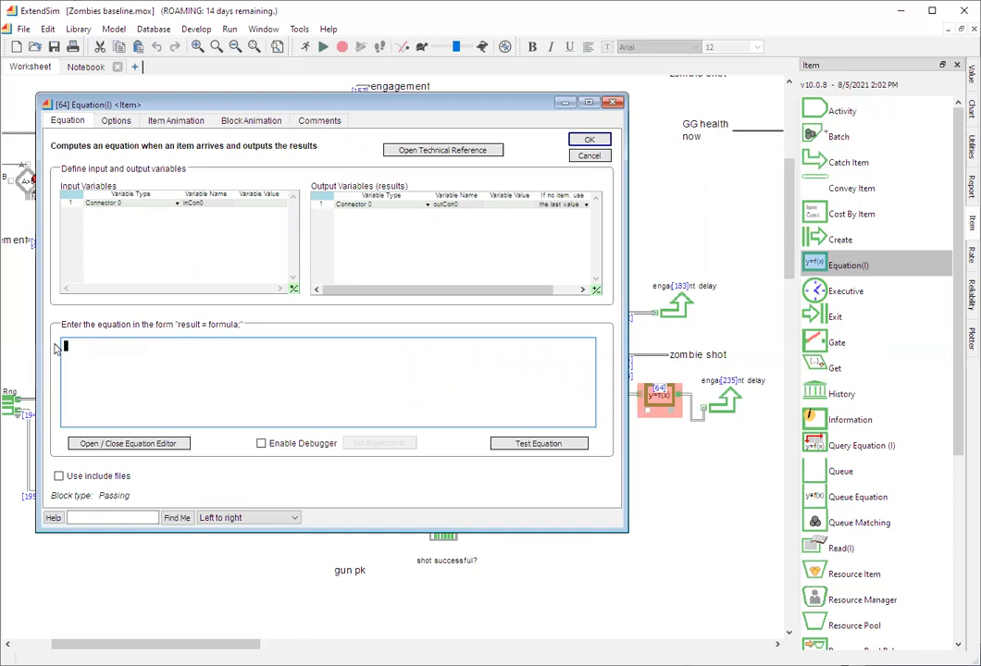
{"action": "left_click", "coordinate": [202, 206]}
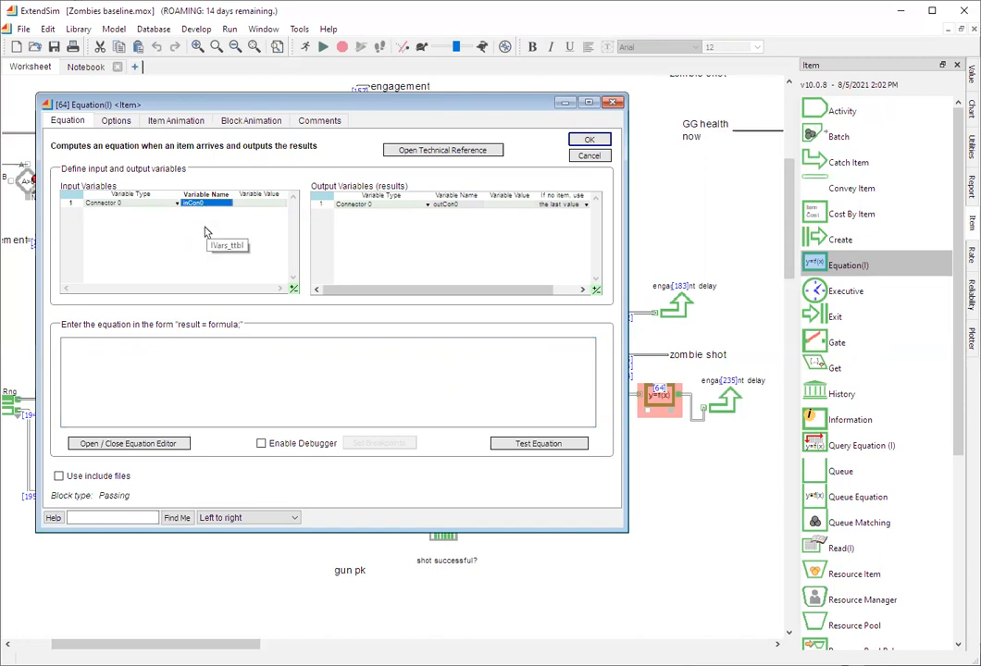
{"action": "type", "text": "damageAmount"}
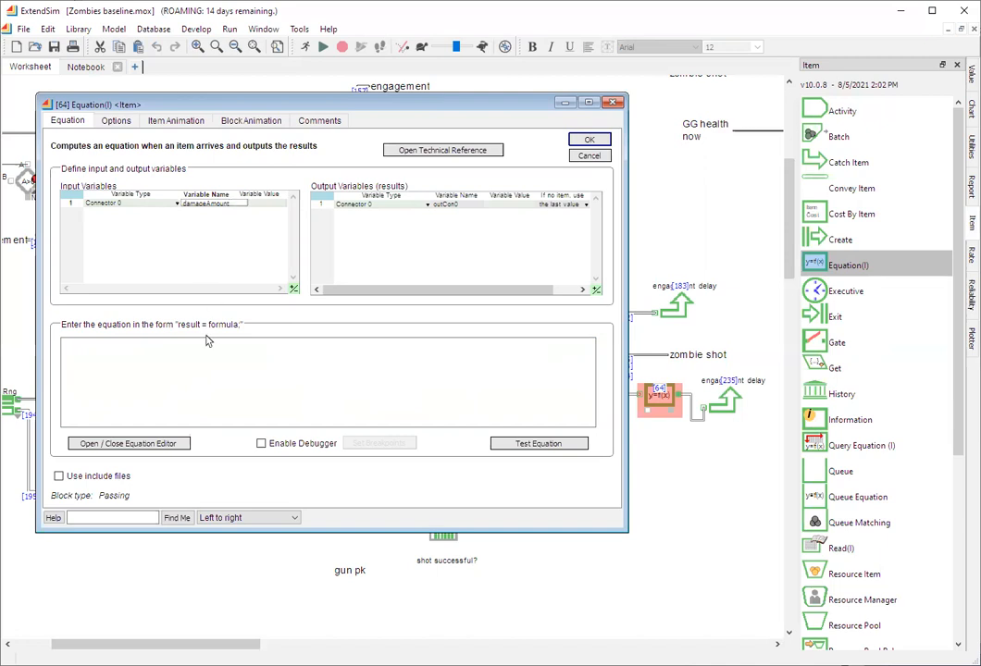
{"action": "left_click", "coordinate": [123, 348]}
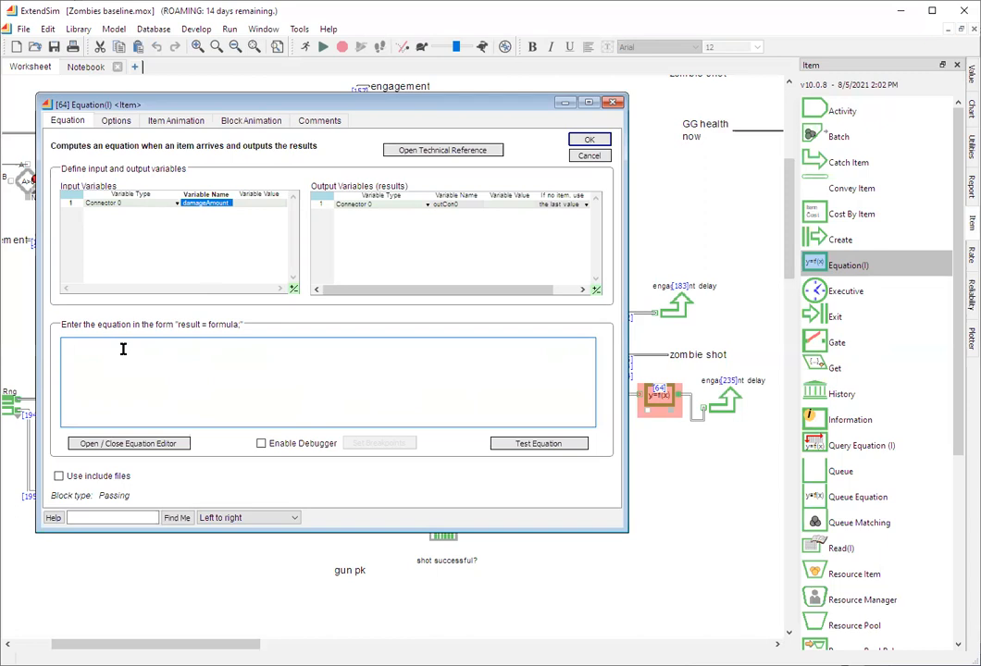
- Resize the input variables table to 2 rows and set the second variable to the attribute speed
{"action": "left_click", "coordinate": [294, 290]}
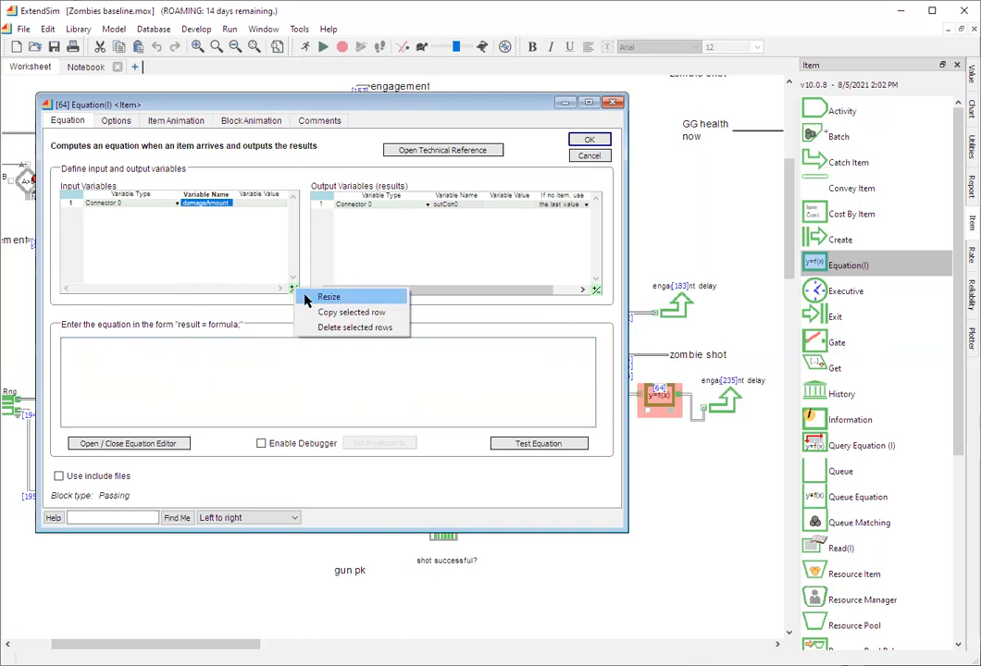
{"action": "key", "text": "Return"}
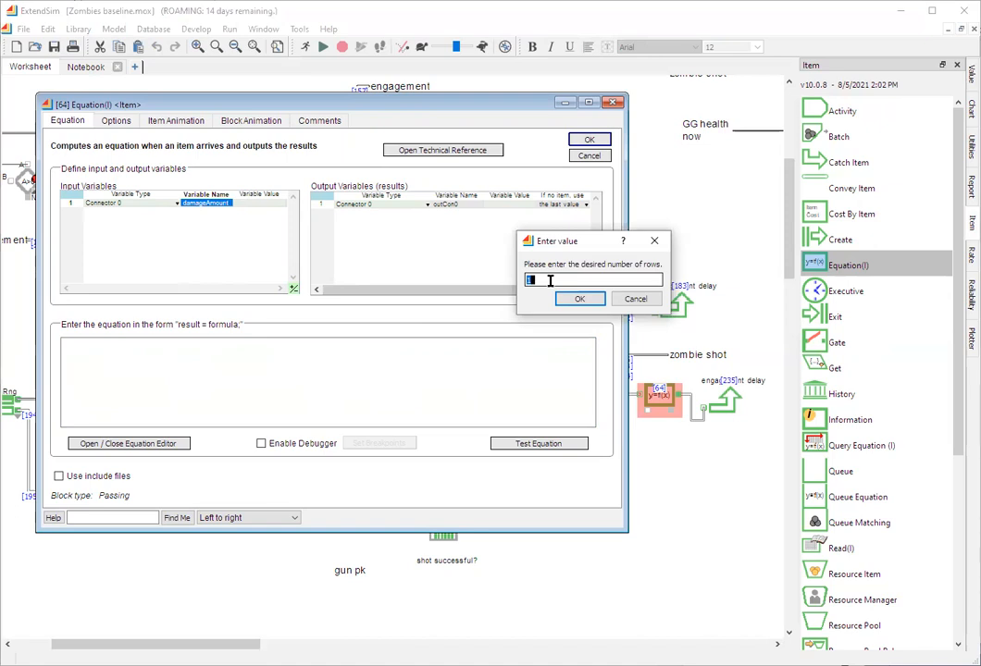
{"action": "type", "text": "2"}
{"action": "key", "text": "Return"}
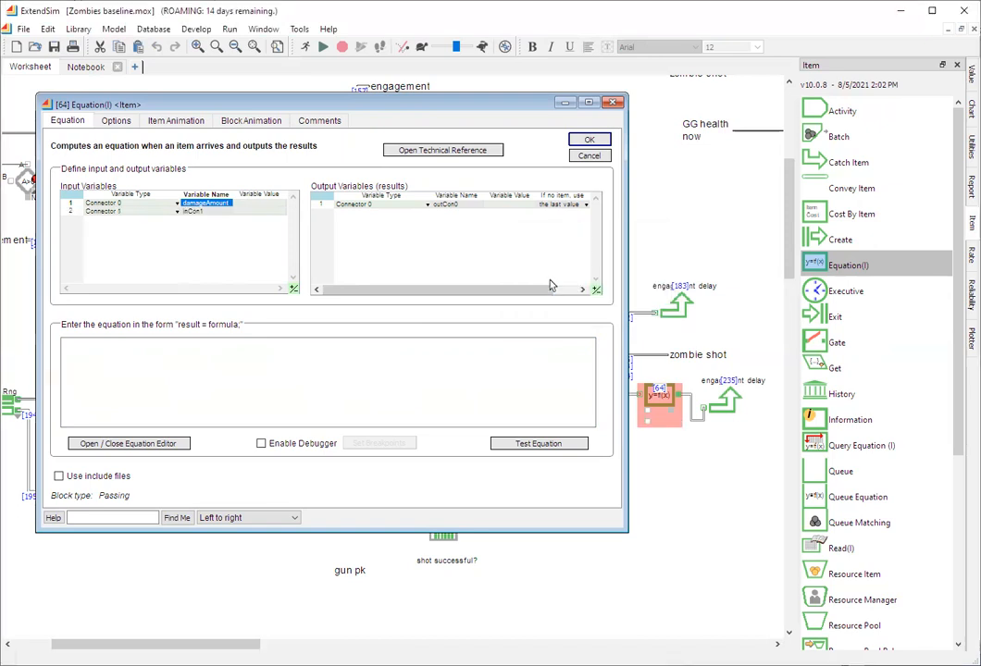
{"action": "left_click", "coordinate": [177, 212]}
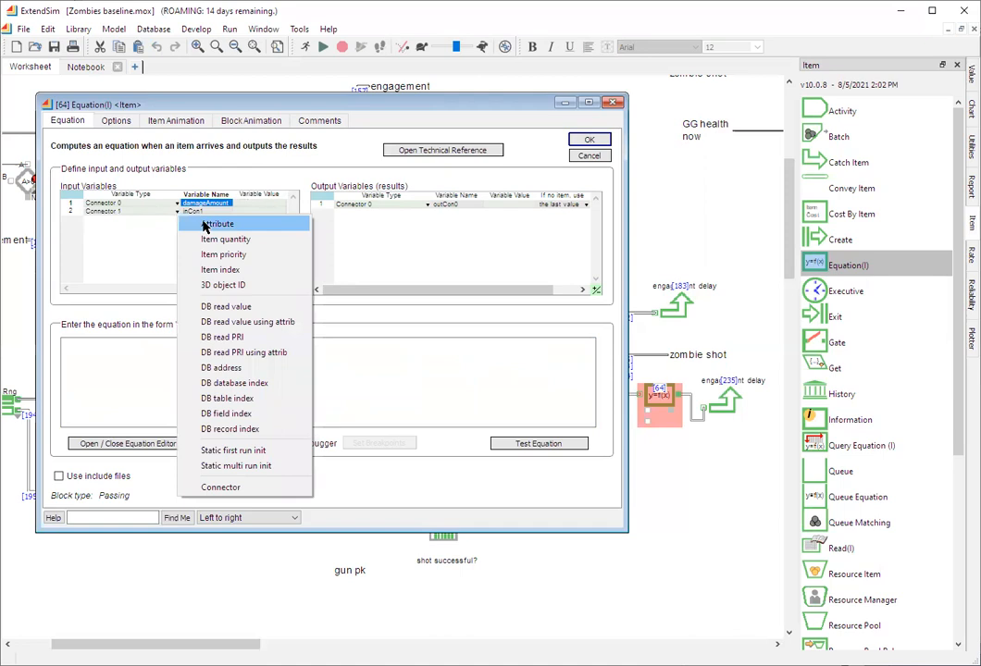
{"action": "left_click", "coordinate": [207, 225]}
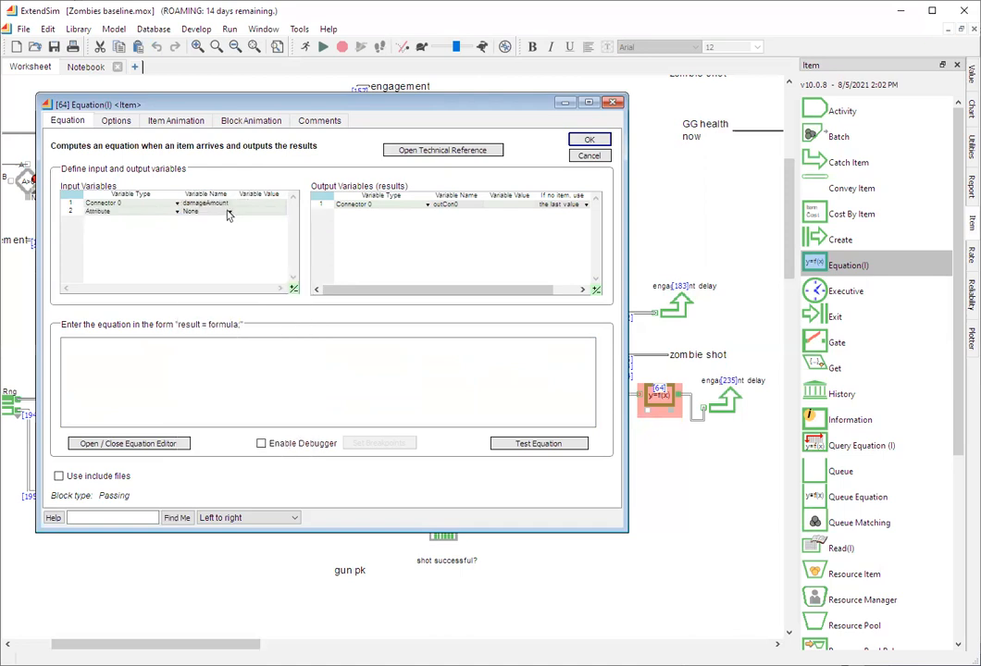
{"action": "left_click", "coordinate": [229, 213]}
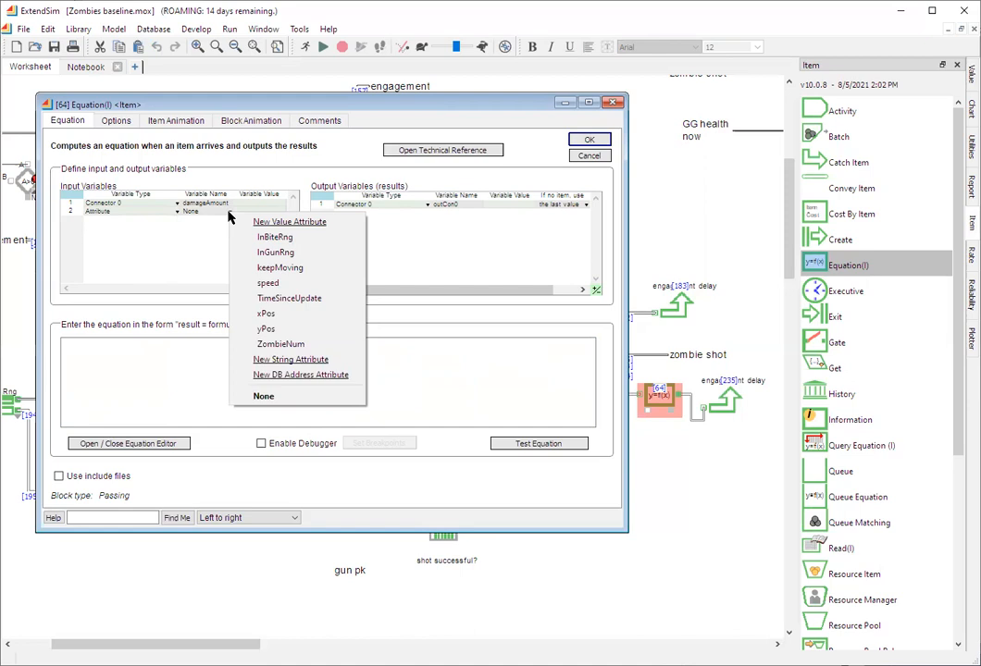
{"action": "left_click", "coordinate": [261, 288]}
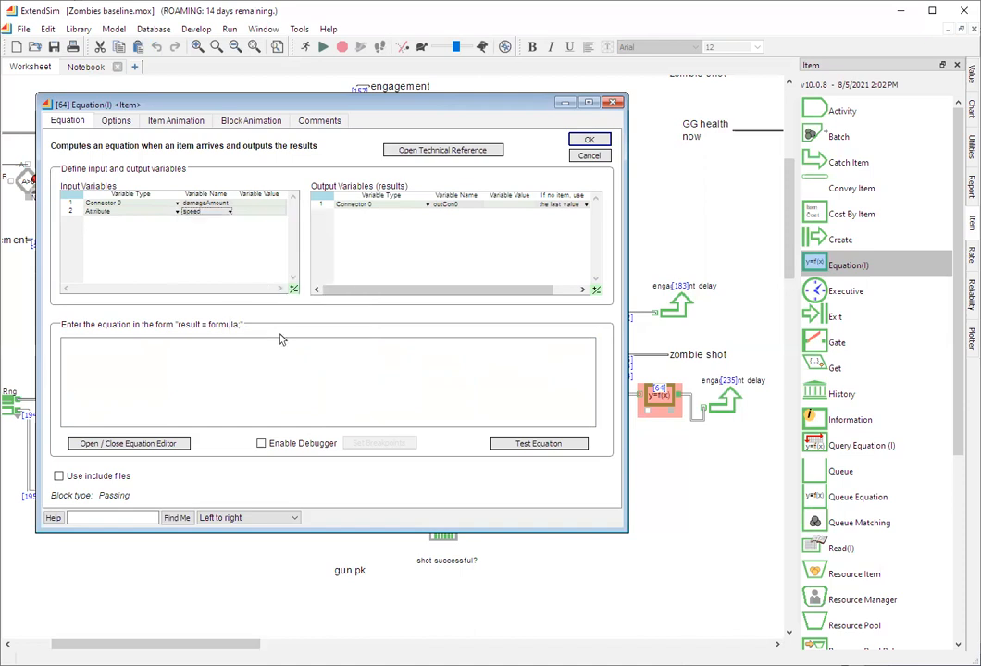
- Change the Equation(I) block's output variable from a connector to the attribute speed
{"action": "left_click", "coordinate": [272, 358]}
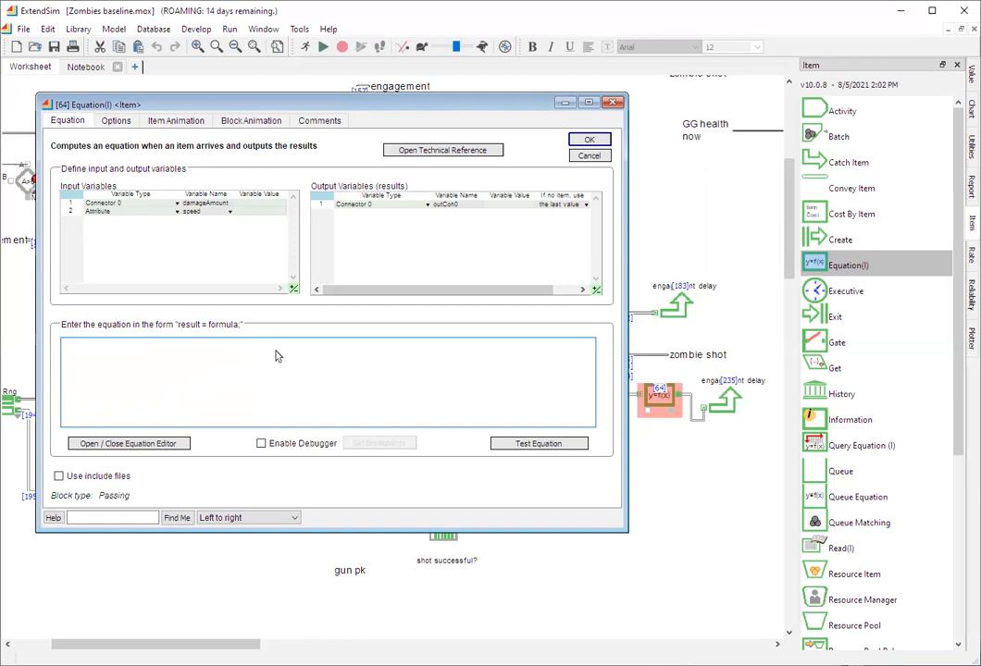
{"action": "left_click", "coordinate": [428, 207]}
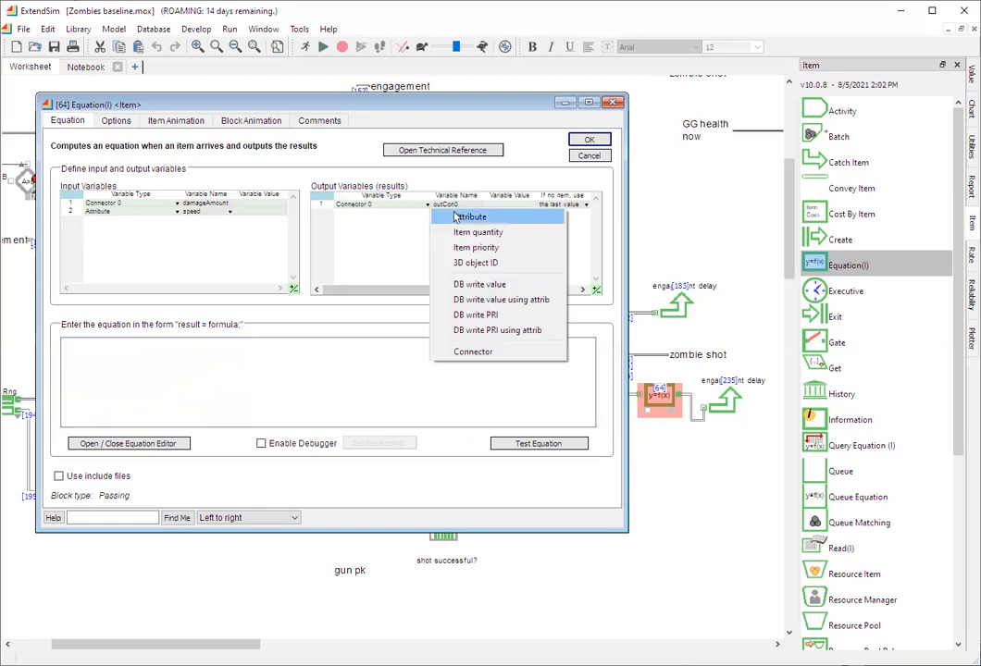
{"action": "left_click", "coordinate": [456, 217]}
{"action": "left_click", "coordinate": [481, 209]}
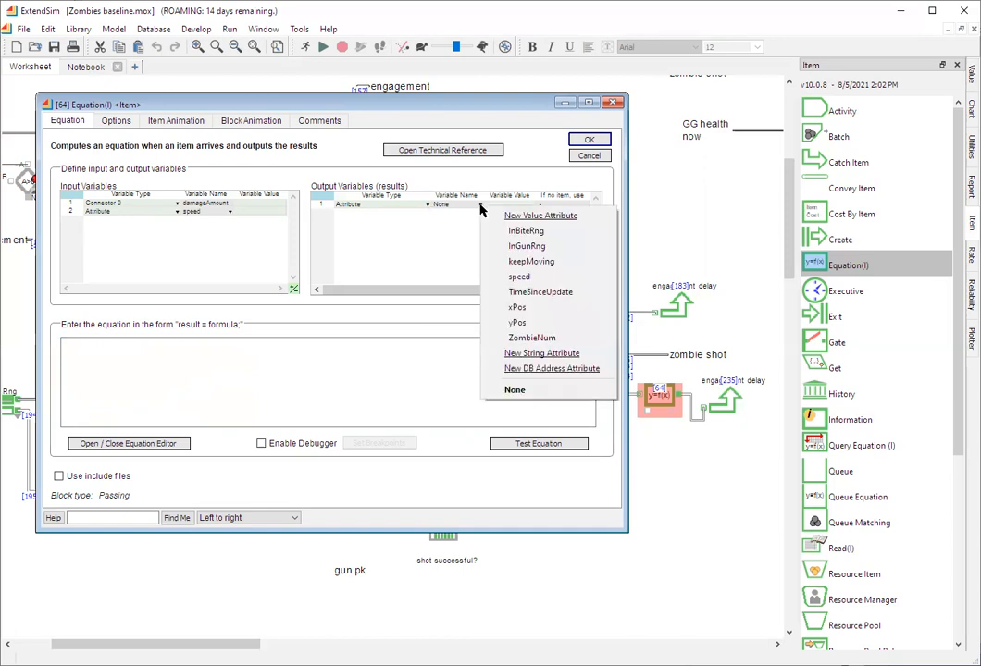
{"action": "left_click", "coordinate": [513, 278]}
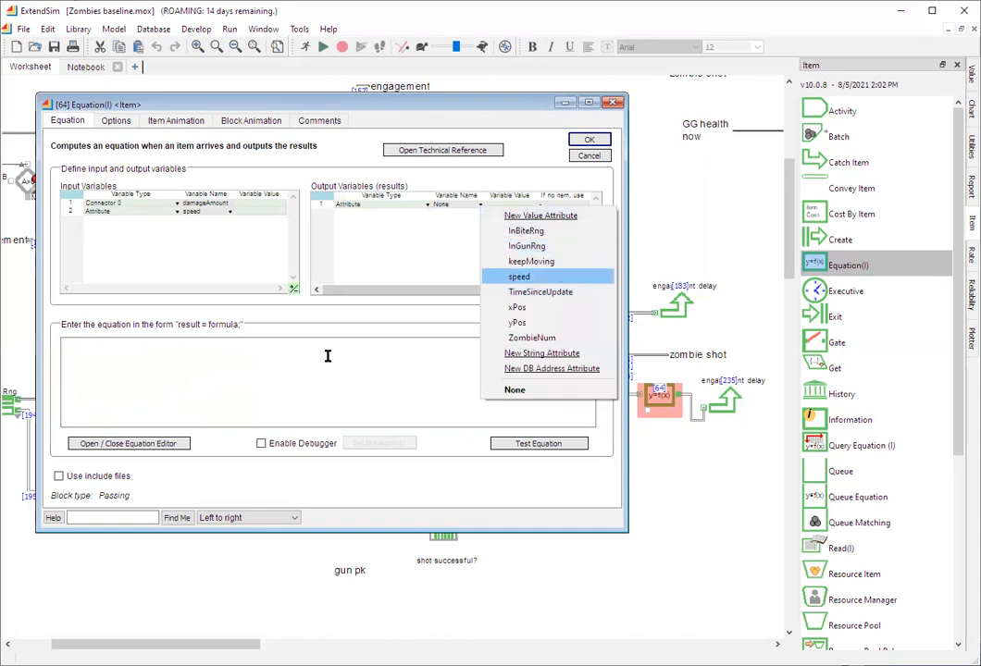
- Enter the equation speed = speed*damageAmount; in the Equation(I) block and test it
{"action": "left_click", "coordinate": [170, 354]}
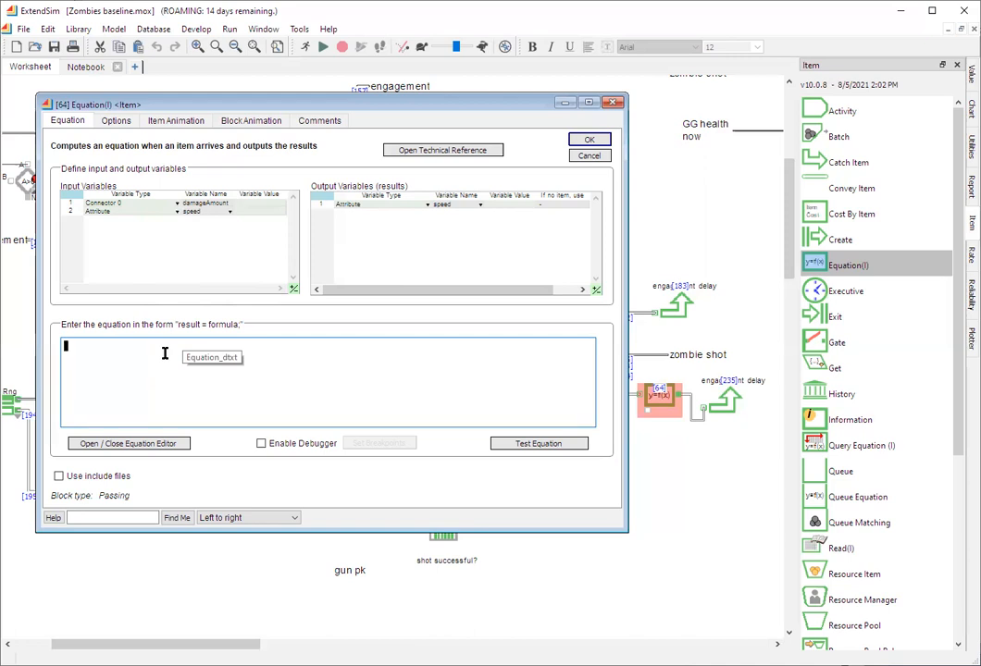
{"action": "type", "text": "speed = s"}
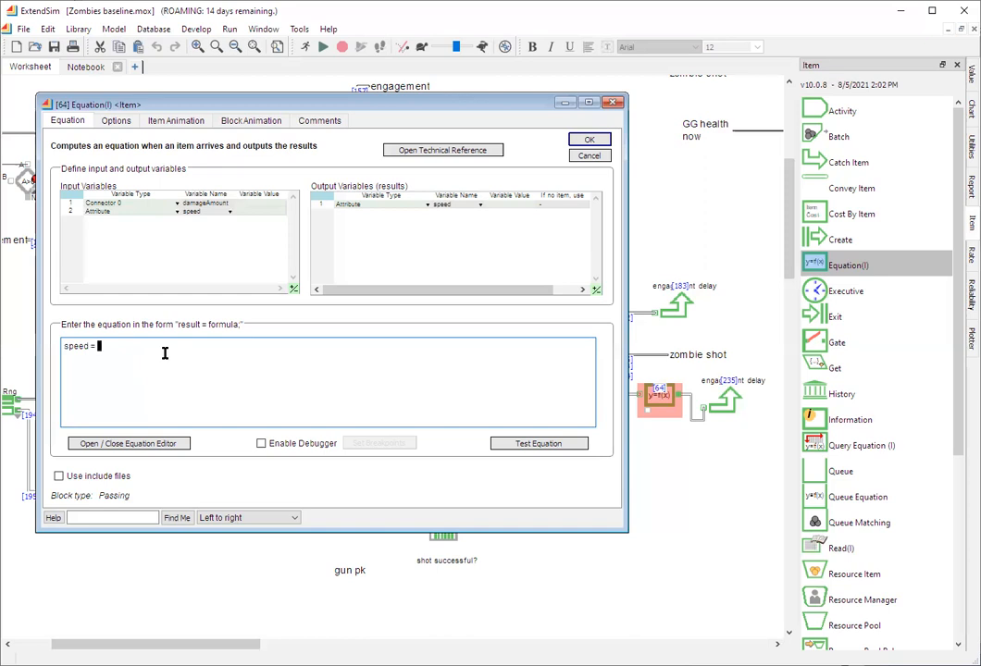
{"action": "type", "text": "peed*"}
{"action": "type", "text": "damage"}
{"action": "type", "text": "Amount;"}
{"action": "left_click", "coordinate": [534, 445]}
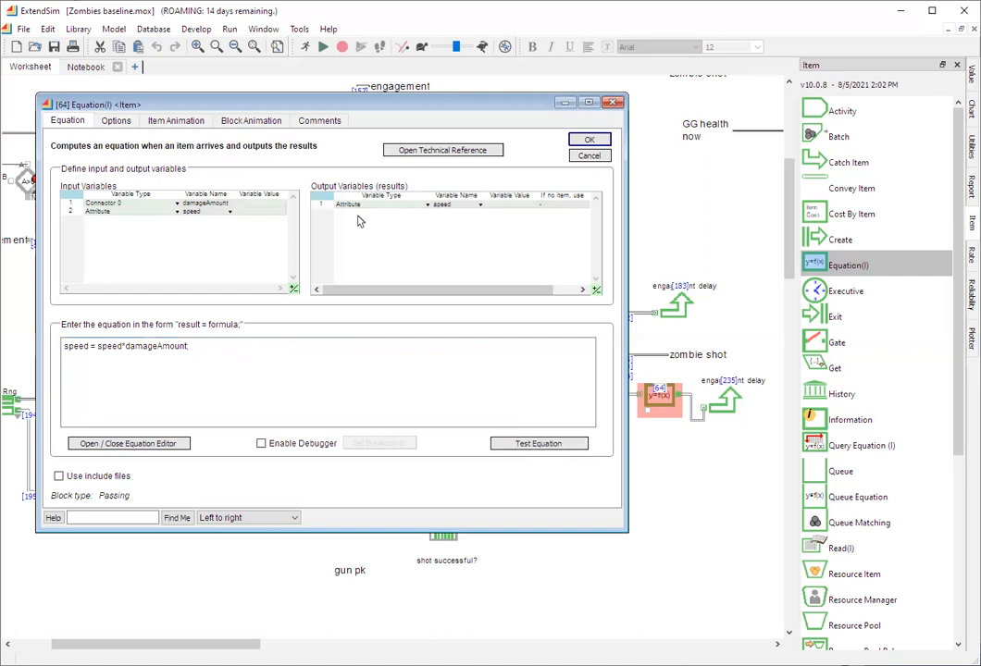
- Enable the input and output connector labels for the Equation(I) block and accept its settings
{"action": "left_click", "coordinate": [116, 121]}
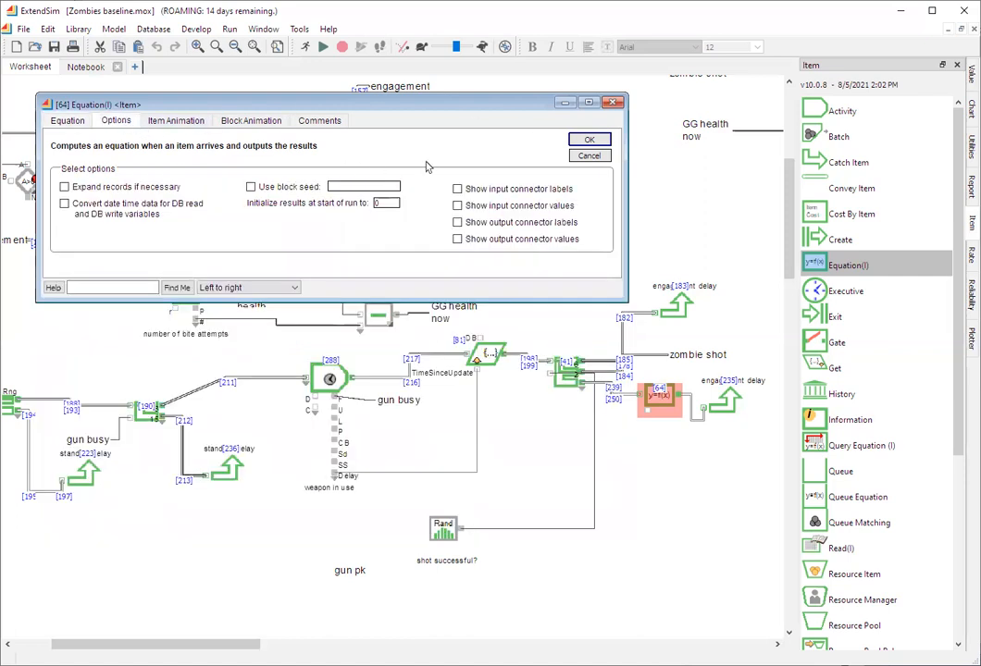
{"action": "left_click", "coordinate": [457, 189]}
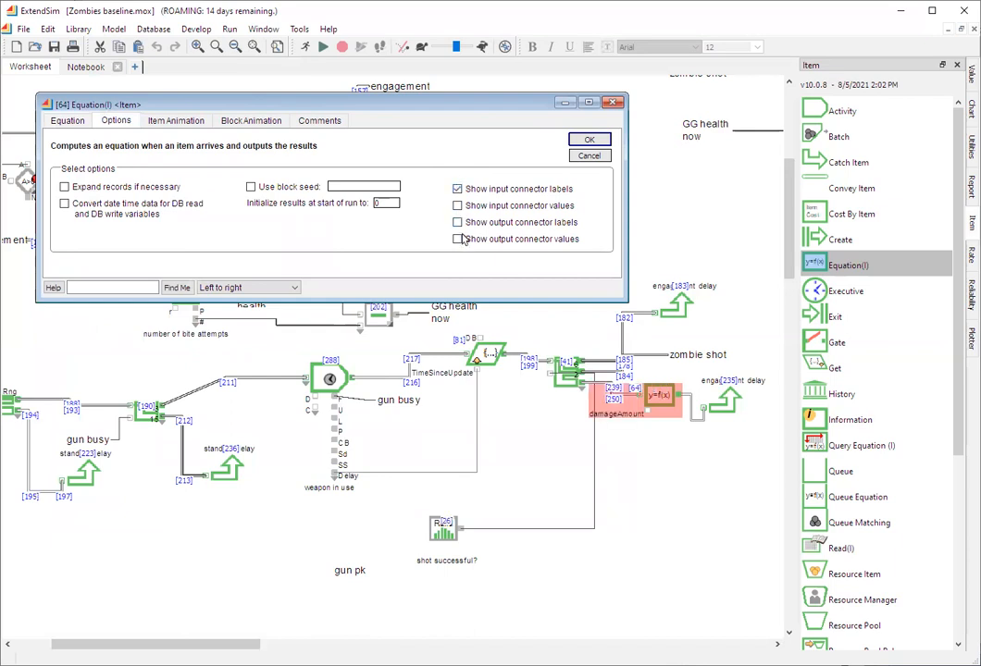
{"action": "left_click", "coordinate": [457, 223]}
{"action": "left_click", "coordinate": [588, 140]}
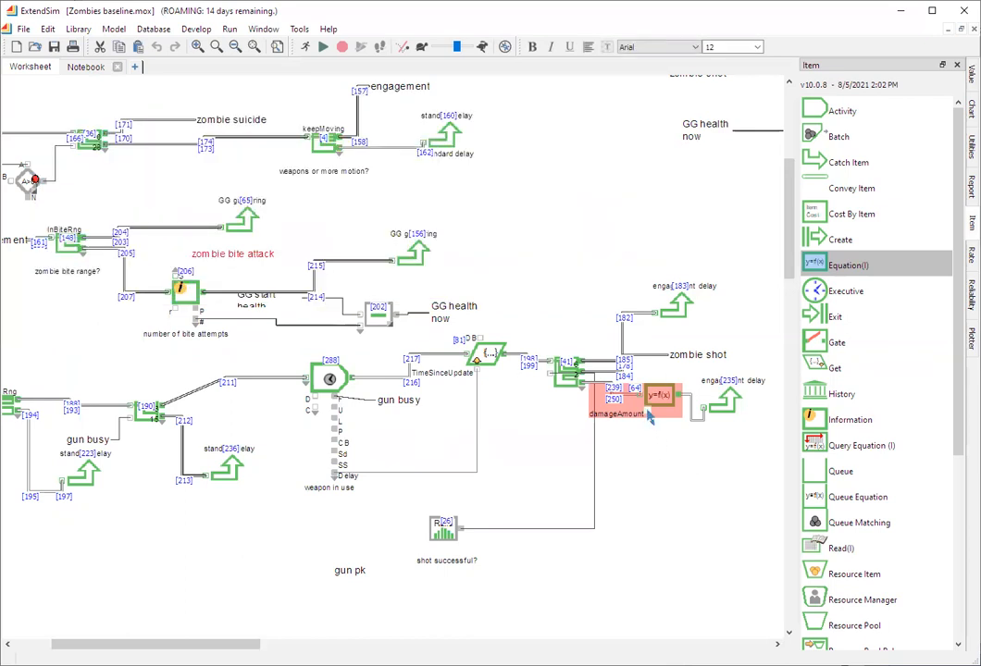
{"action": "mouse_move", "coordinate": [648, 418]}
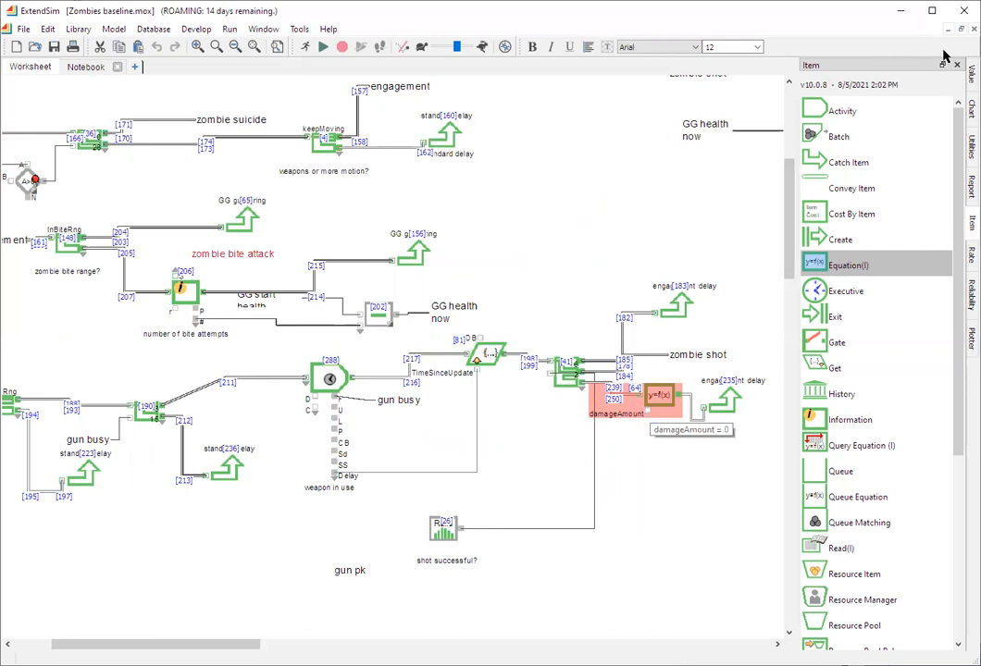
- Place a Random Number block from the Value library just below the damageAmount connector of the Equation(I) block
{"action": "left_click", "coordinate": [971, 75]}
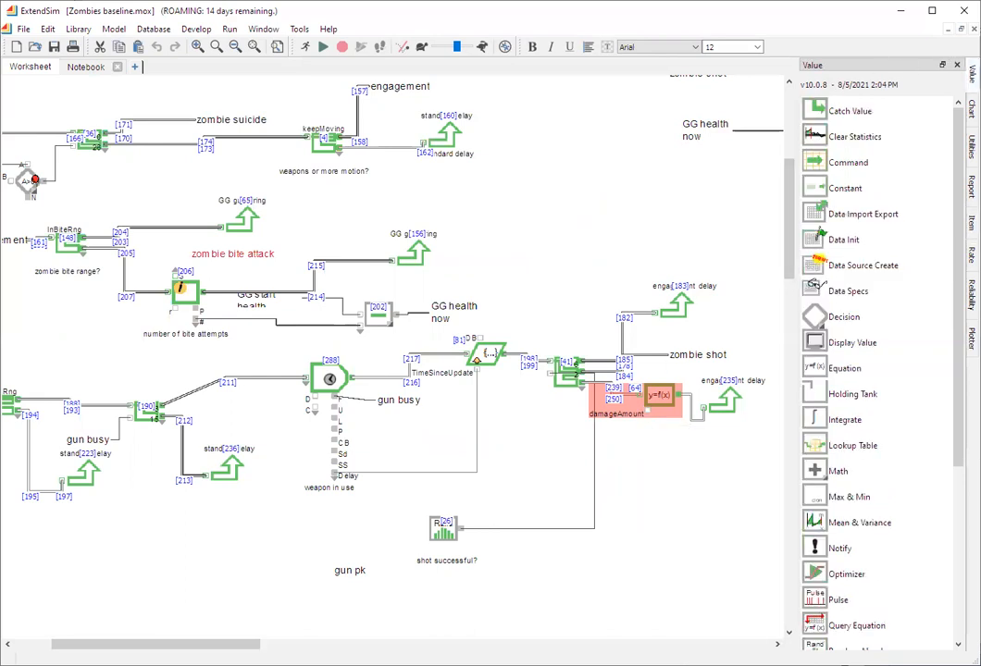
{"action": "scroll", "coordinate": [879, 489], "scroll_direction": "down", "scroll_amount": 1}
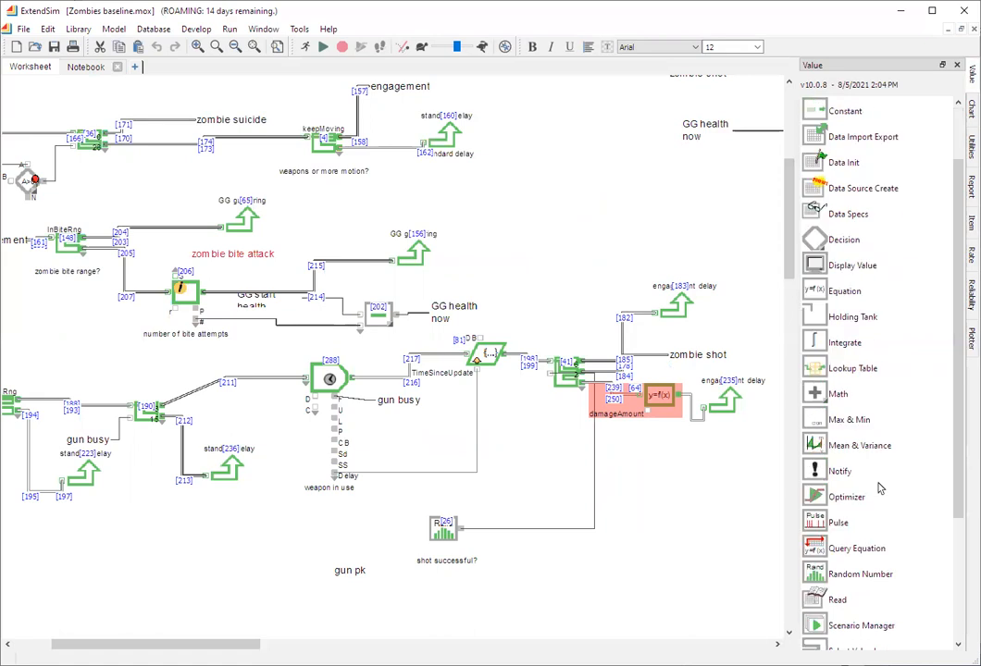
{"action": "scroll", "coordinate": [879, 488], "scroll_direction": "down", "scroll_amount": 1}
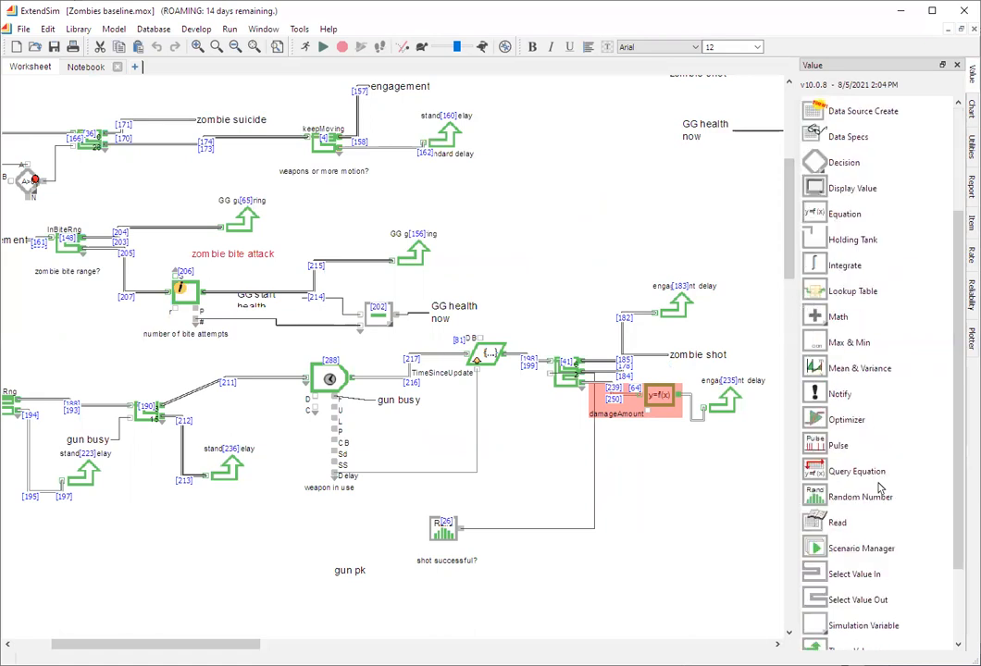
{"action": "left_click_drag", "start_coordinate": [879, 488], "coordinate": [626, 461]}
- Set the new Random Number block's Uniform Real minimum to 0.5 and maximum to 0.9, and connect its output to the damageAmount input
{"action": "double_click", "coordinate": [622, 454]}
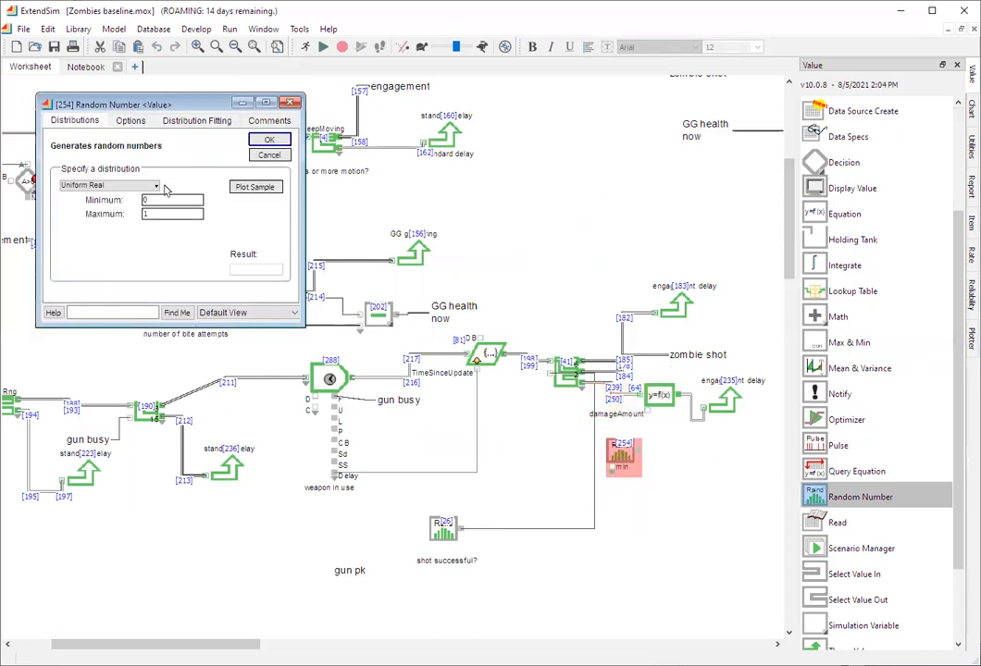
{"action": "double_click", "coordinate": [162, 200]}
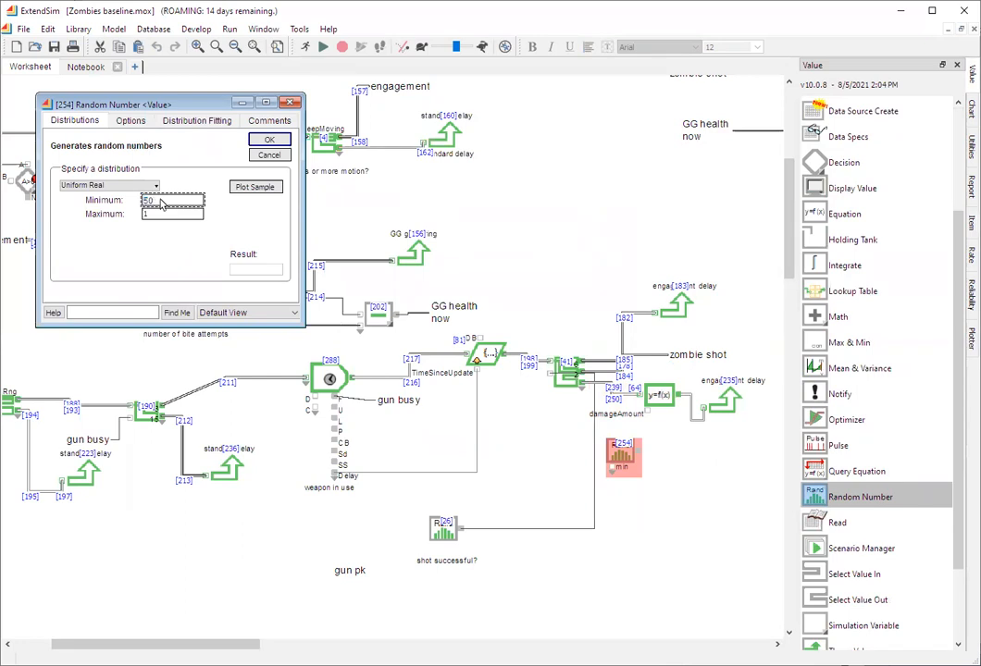
{"action": "type", "text": "50"}
{"action": "left_click", "coordinate": [153, 213]}
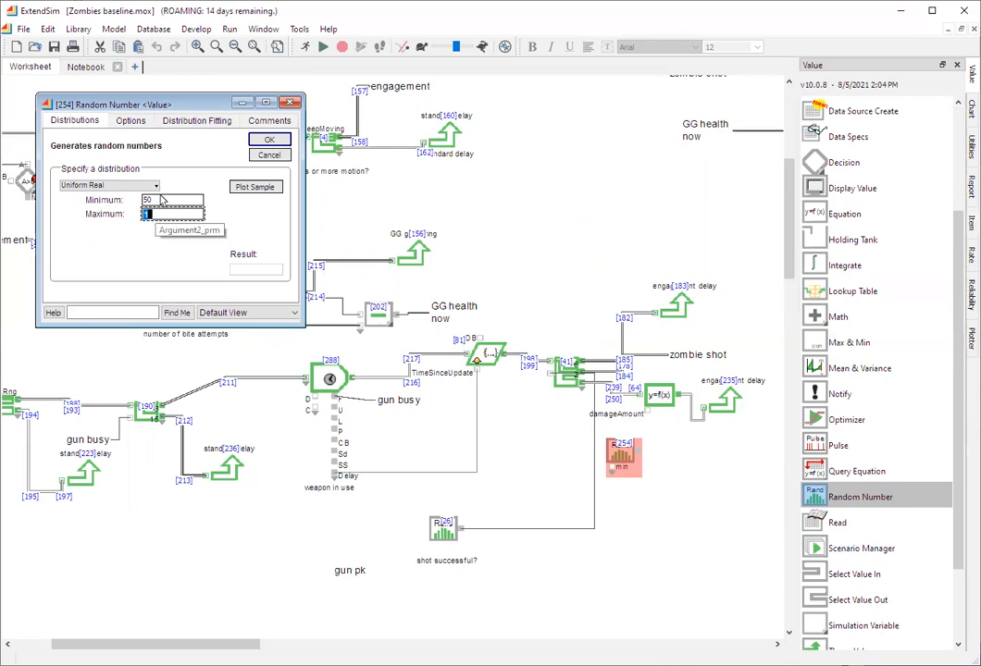
{"action": "left_click", "coordinate": [162, 200]}
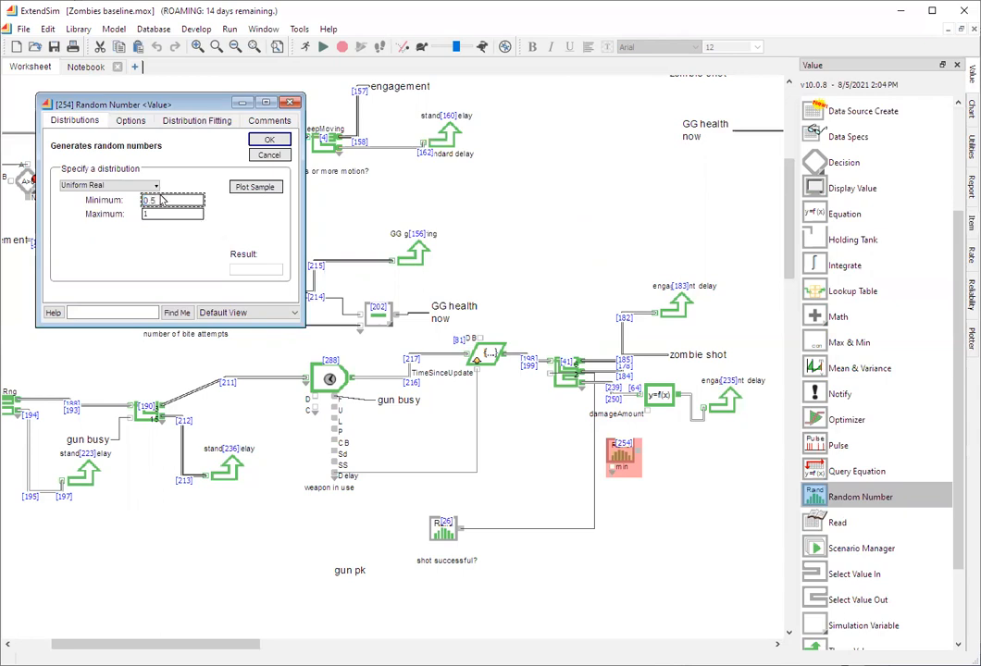
{"action": "type", "text": "0.5"}
{"action": "left_click", "coordinate": [162, 215]}
{"action": "type", "text": "0.9"}
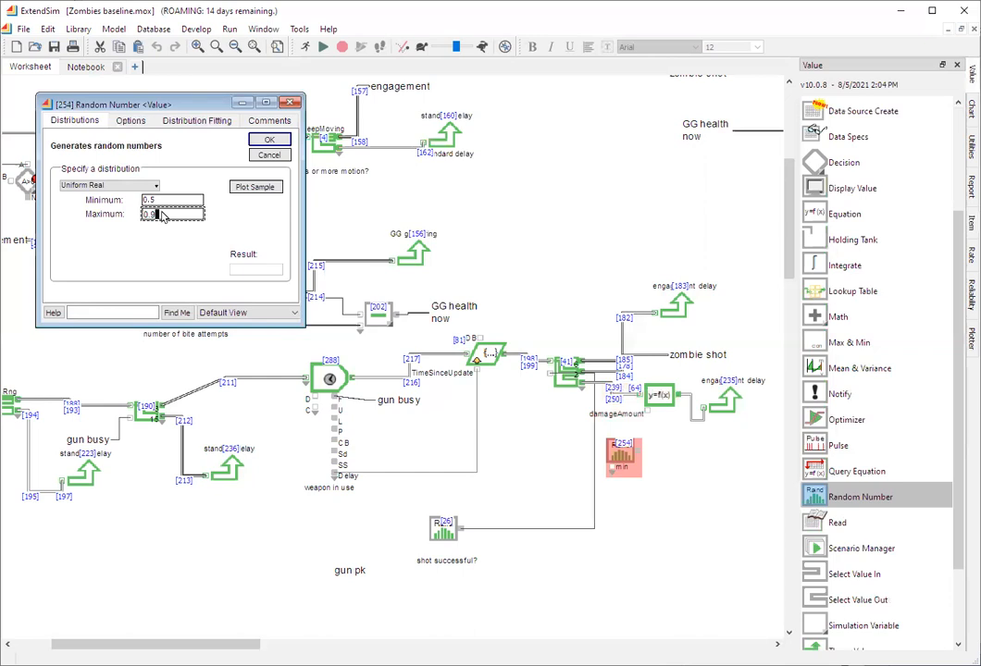
{"action": "left_click", "coordinate": [269, 142]}
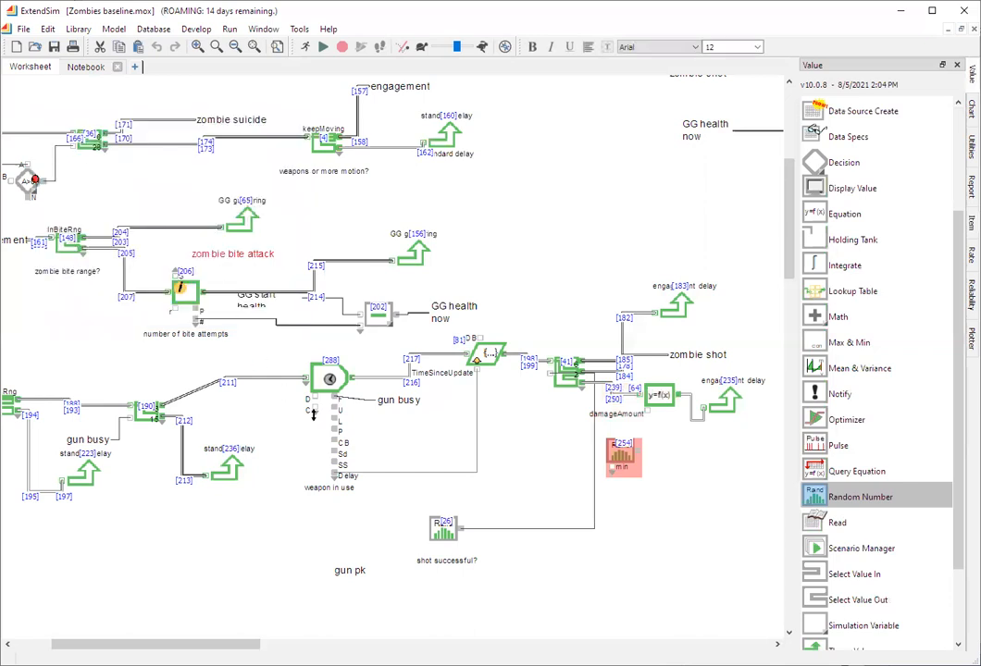
{"action": "left_click_drag", "start_coordinate": [637, 450], "coordinate": [648, 410]}
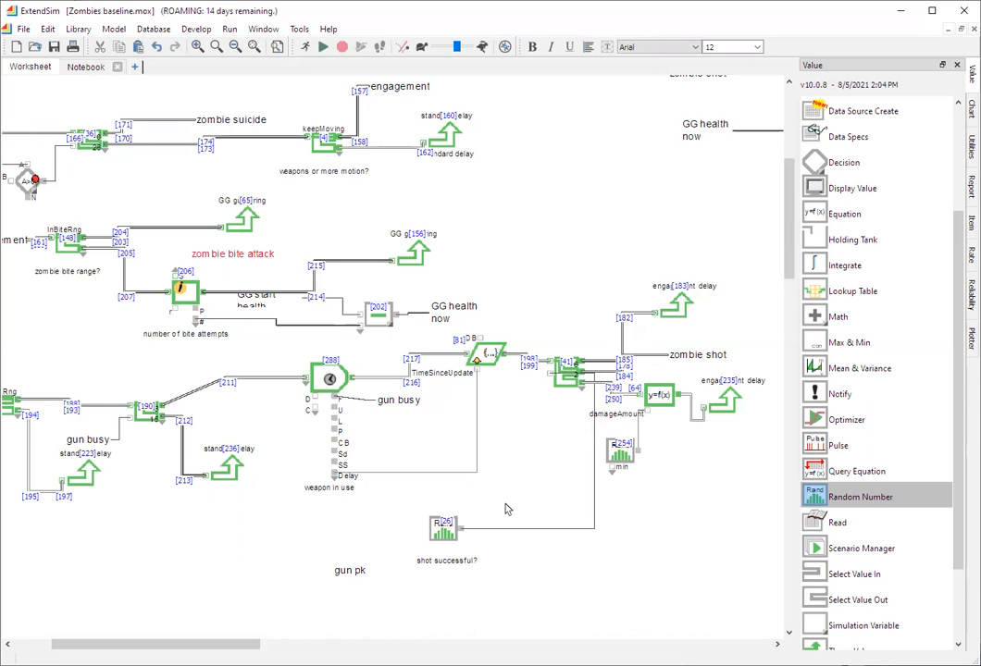
- Set maxZombies to 1 in the Simulation run DOE input table used by the controllable factors Read block
{"action": "left_click_drag", "start_coordinate": [231, 644], "coordinate": [187, 625]}
{"action": "scroll", "coordinate": [244, 609], "scroll_direction": "up", "scroll_amount": 5}
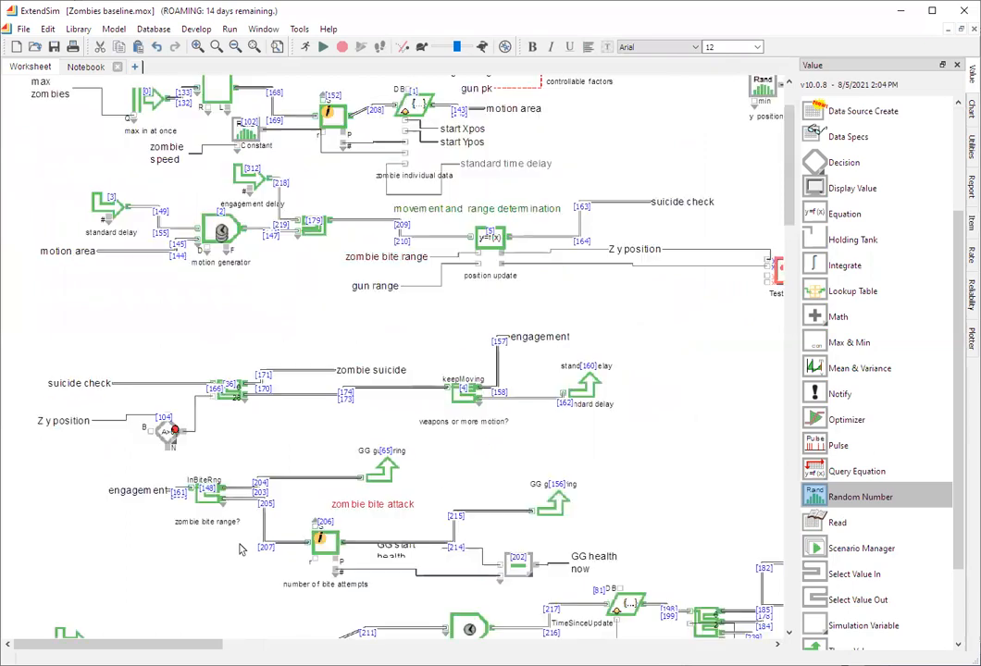
{"action": "scroll", "coordinate": [239, 550], "scroll_direction": "up", "scroll_amount": 2}
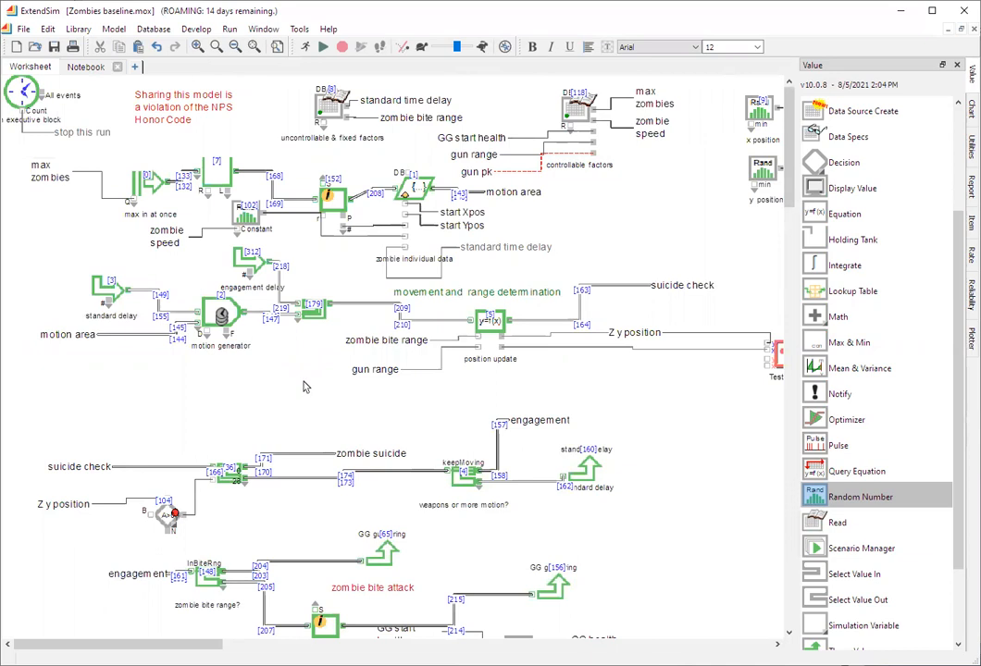
{"action": "double_click", "coordinate": [578, 111]}
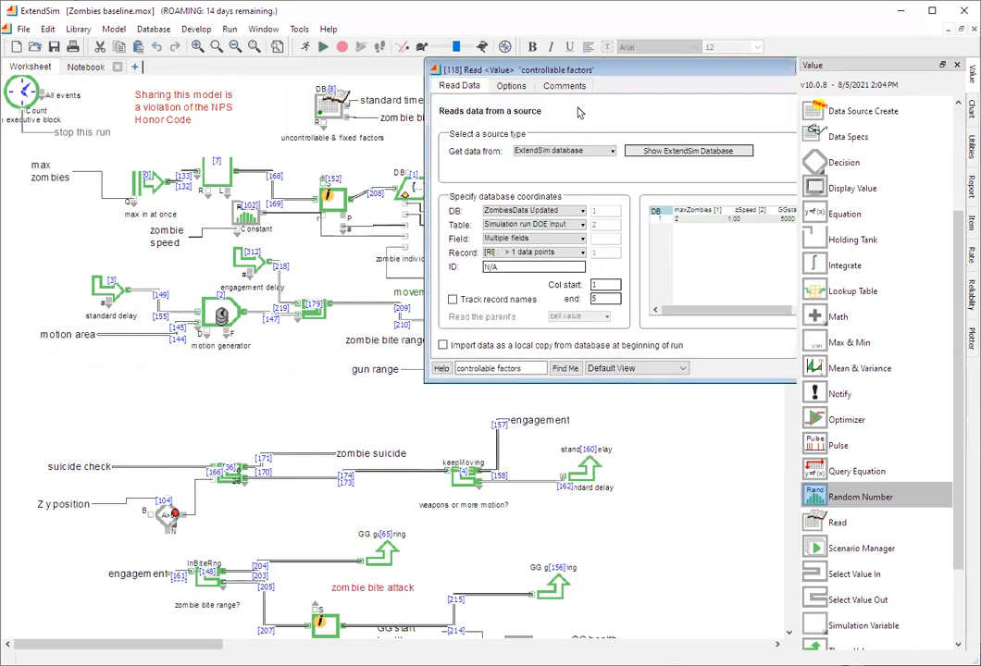
{"action": "left_click", "coordinate": [680, 152]}
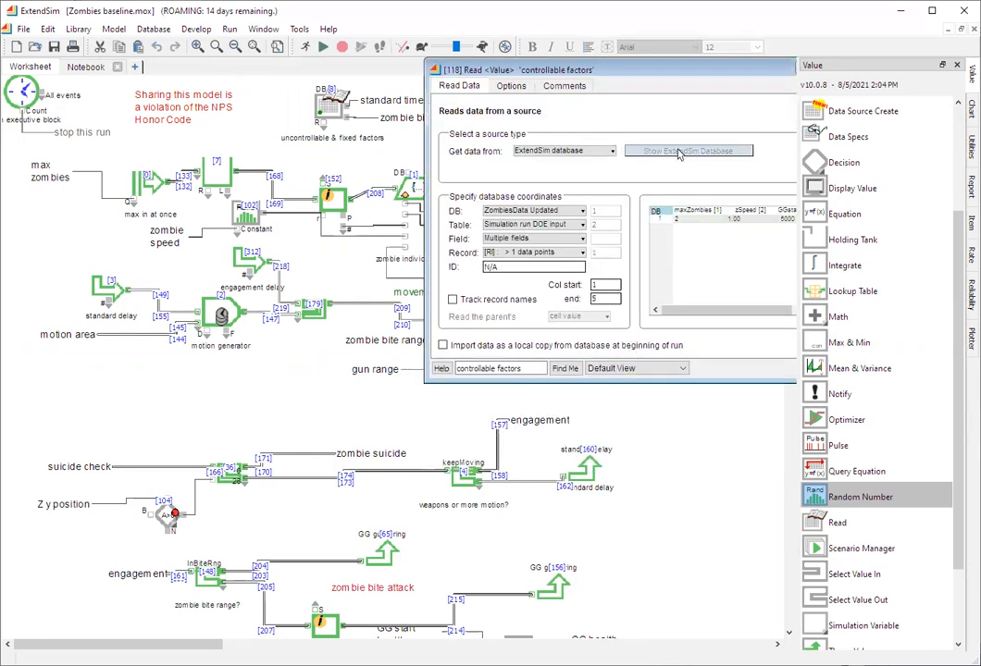
{"action": "left_click", "coordinate": [48, 180]}
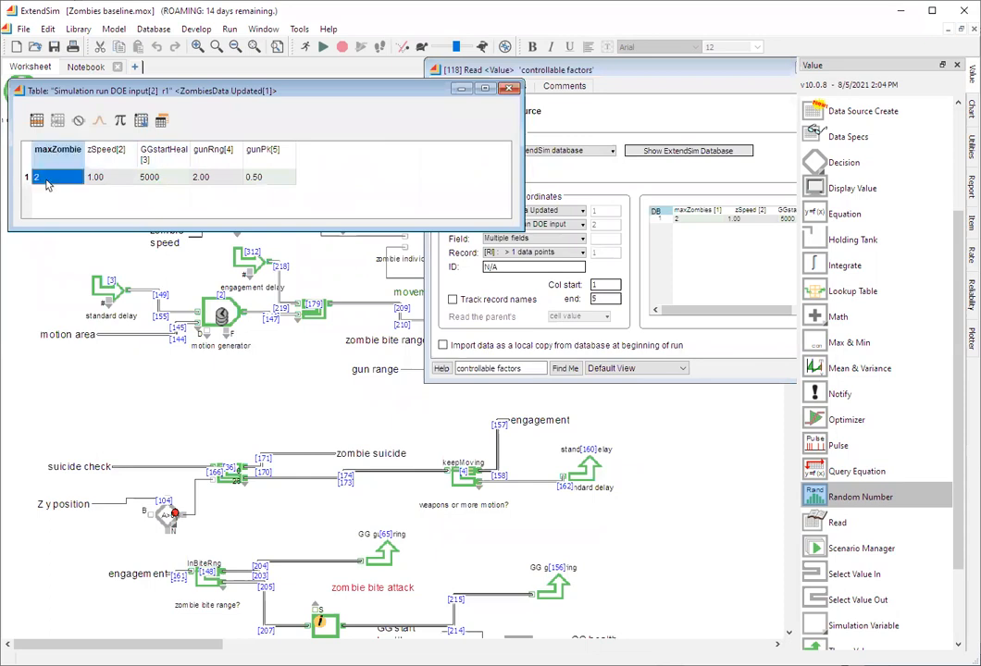
{"action": "type", "text": "1"}
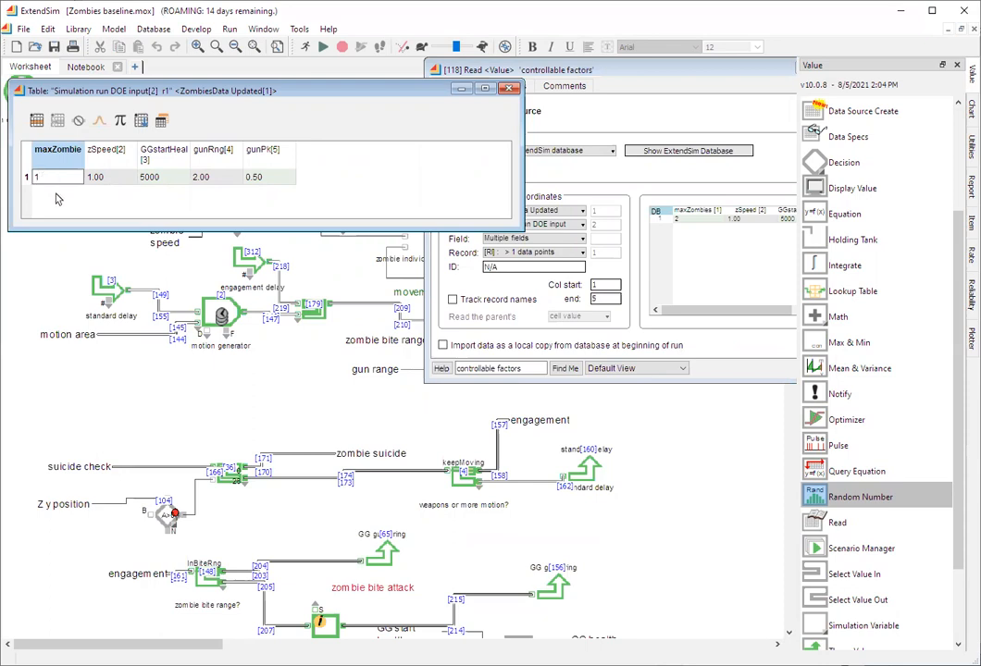
{"action": "left_click", "coordinate": [511, 90]}
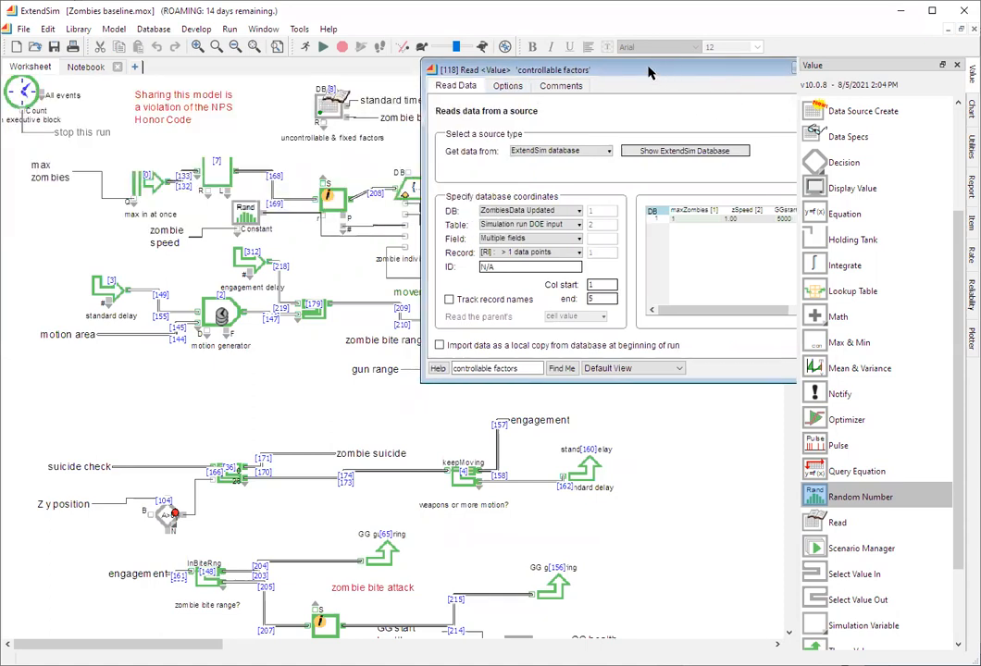
{"action": "left_click_drag", "start_coordinate": [670, 74], "coordinate": [508, 85]}
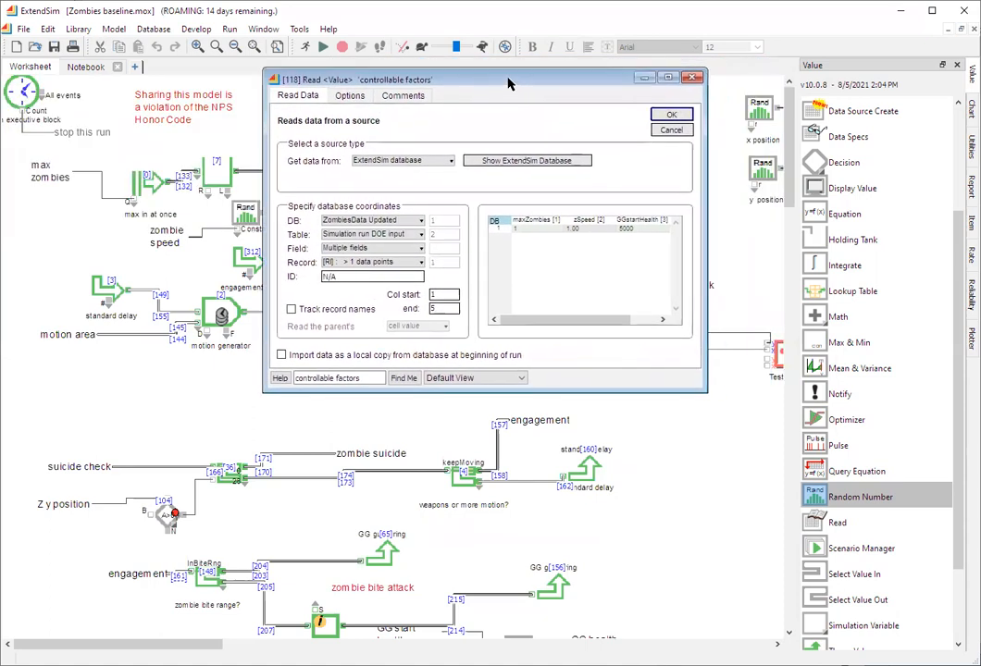
{"action": "left_click", "coordinate": [672, 114]}
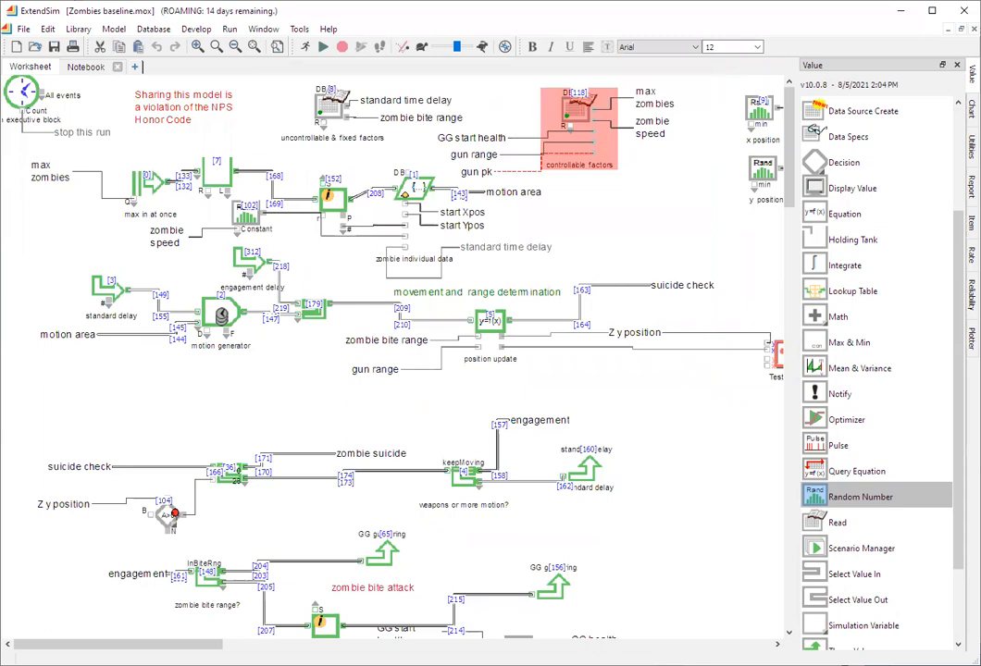
- Move the engagement delay block fed by the Equation(I) block farther away to widen the gap between them
{"action": "left_click_drag", "start_coordinate": [116, 644], "coordinate": [225, 644]}
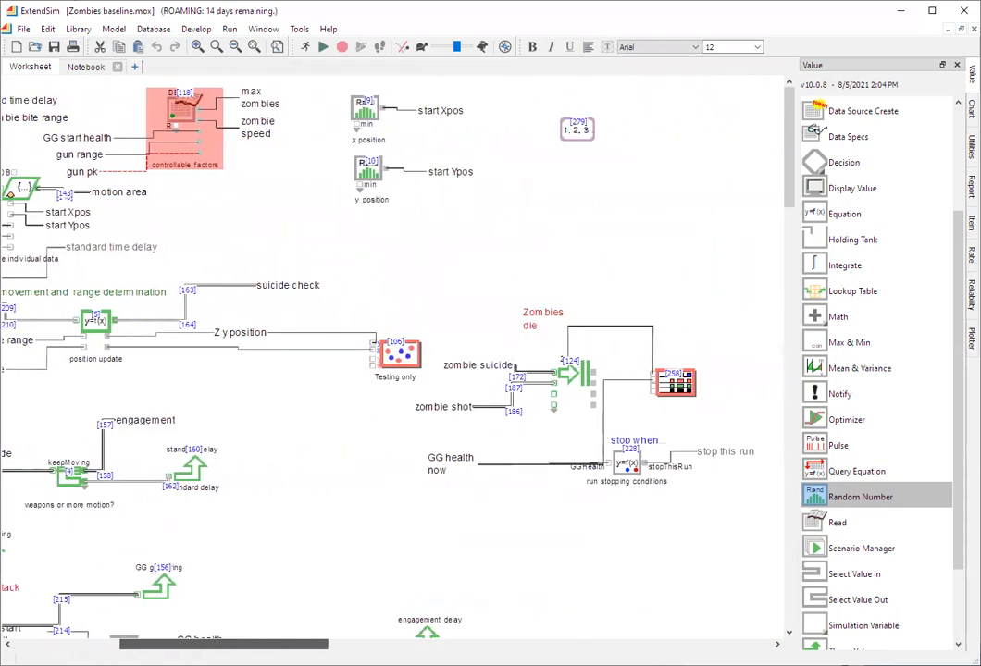
{"action": "scroll", "coordinate": [292, 564], "scroll_direction": "down", "scroll_amount": 3}
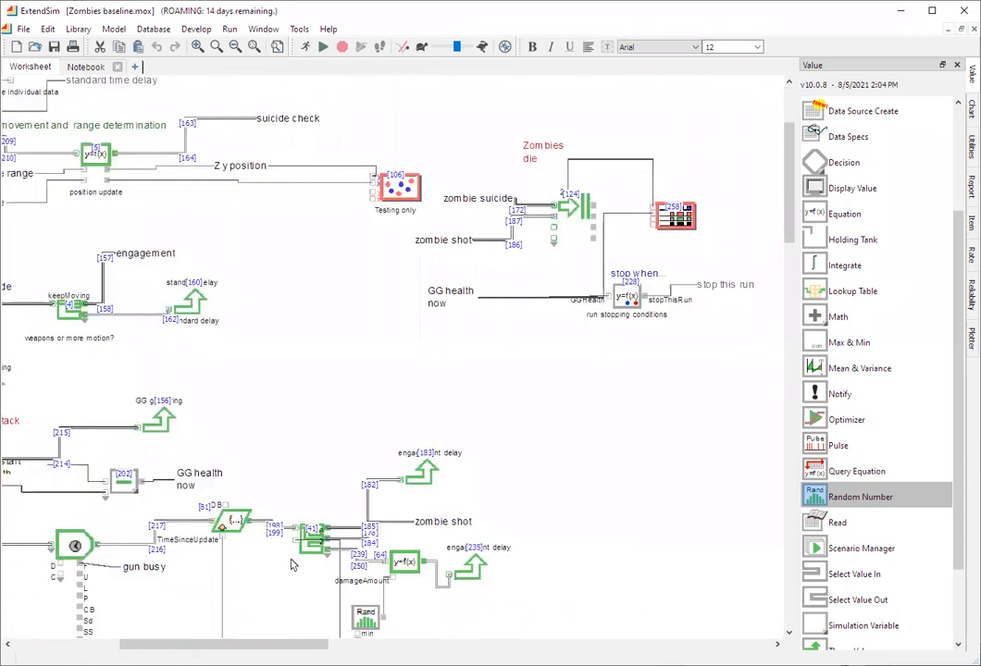
{"action": "scroll", "coordinate": [291, 564], "scroll_direction": "down", "scroll_amount": 3}
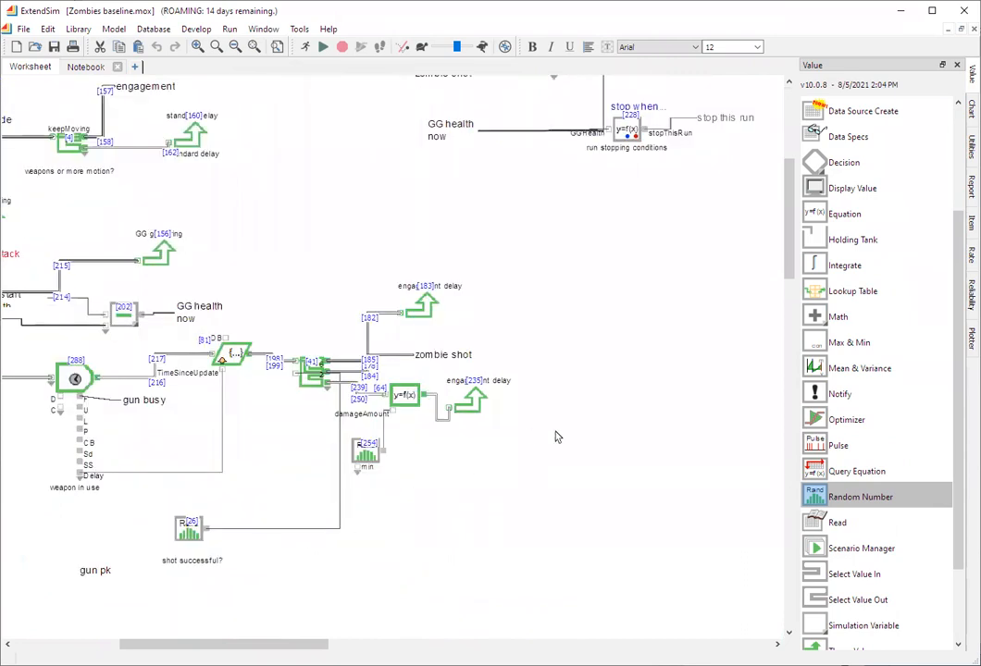
{"action": "left_click_drag", "start_coordinate": [479, 408], "coordinate": [519, 405]}
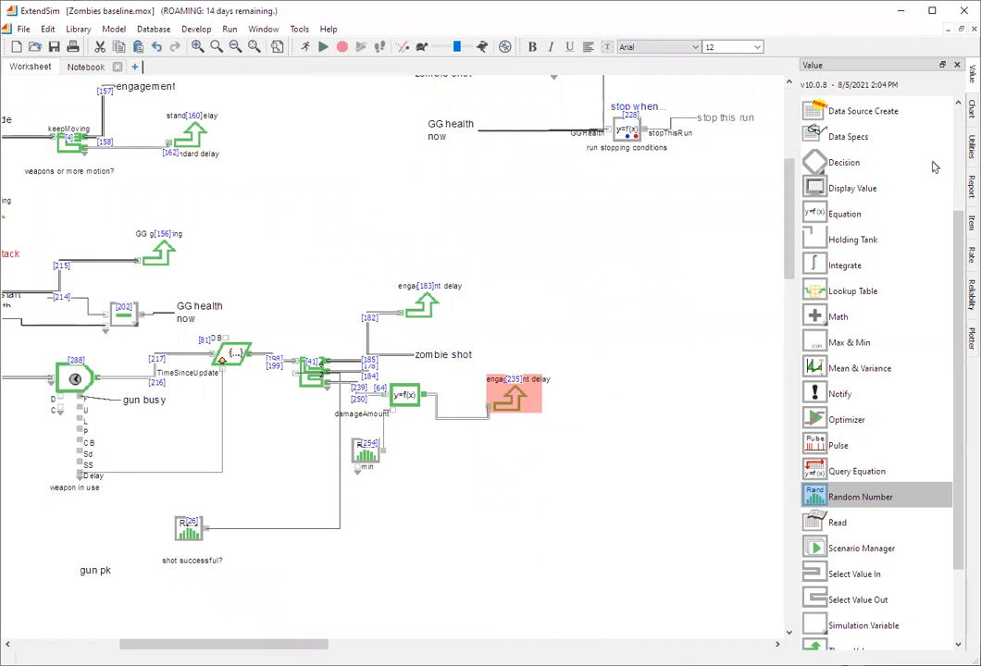
{"action": "left_click_drag", "start_coordinate": [509, 406], "coordinate": [564, 398]}
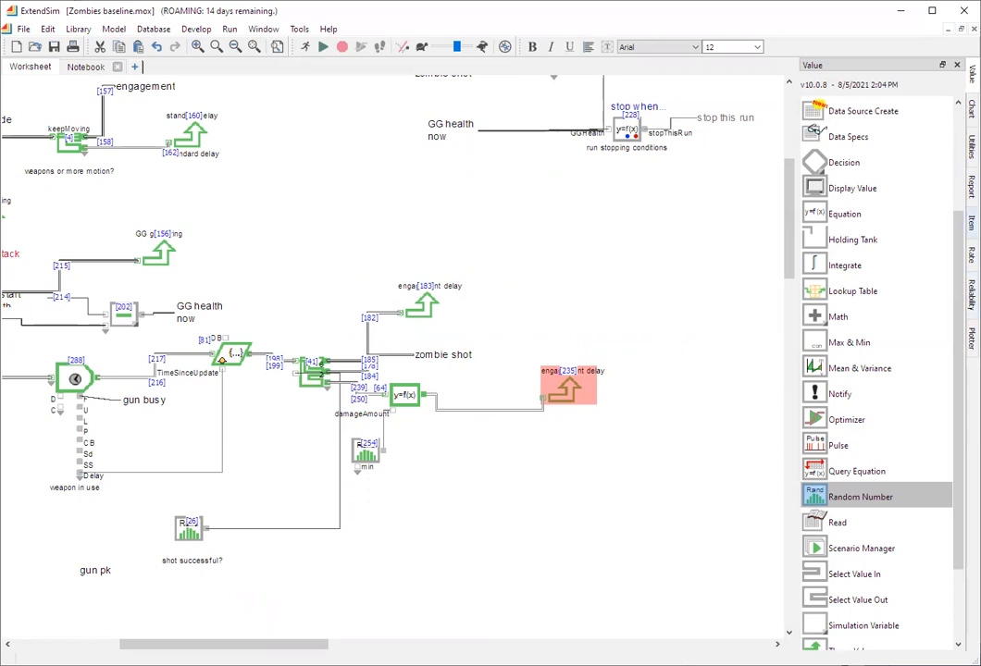
- Insert a Get block from the Item library between the Equation(I) block and its engagement delay block, replacing their direct connection
{"action": "left_click", "coordinate": [971, 222]}
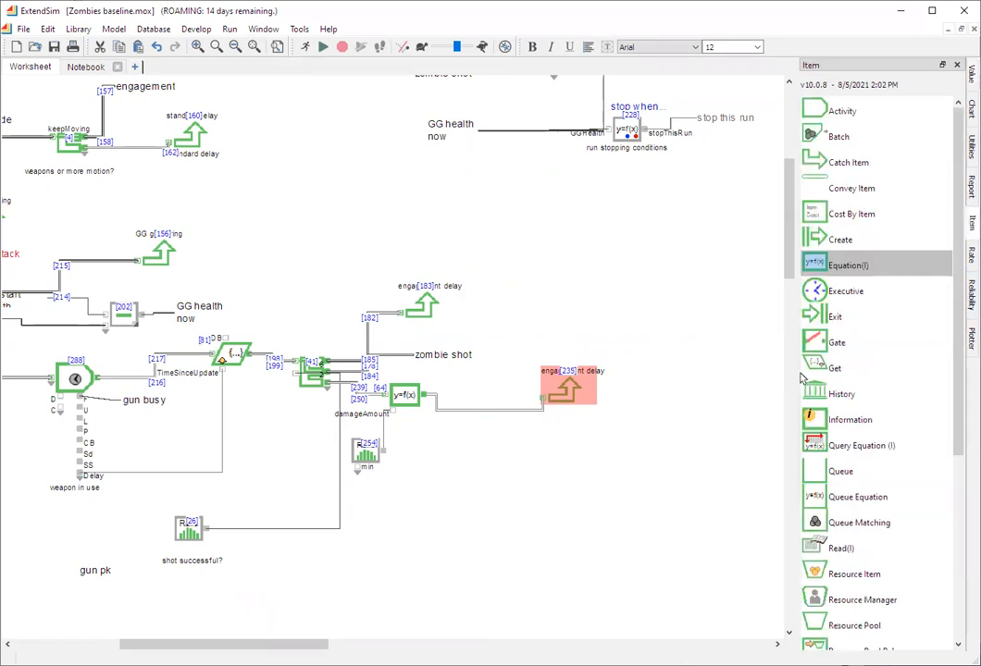
{"action": "left_click_drag", "start_coordinate": [814, 368], "coordinate": [506, 432]}
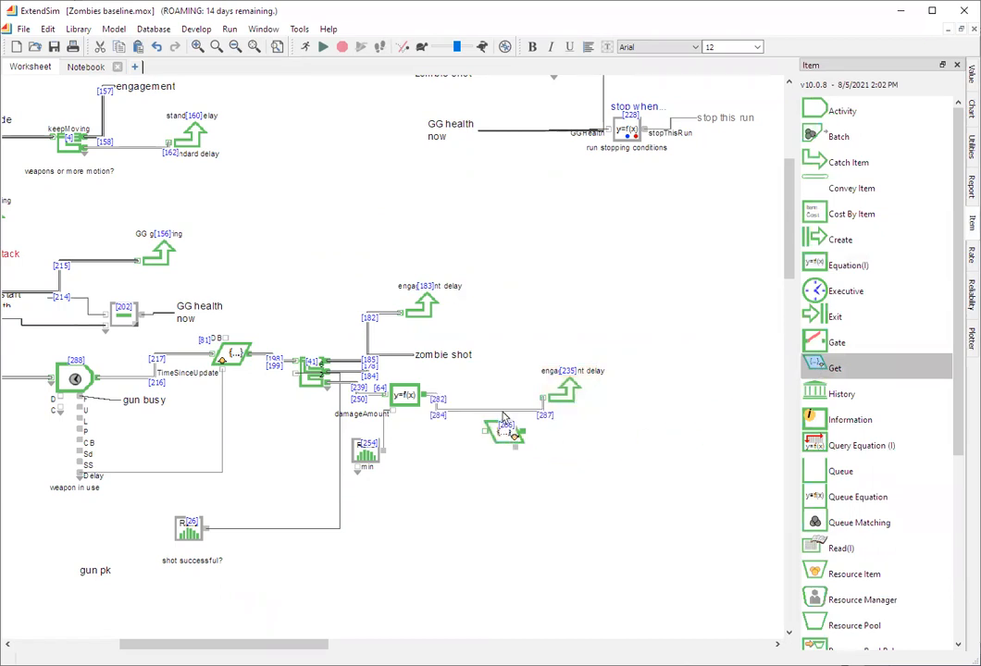
{"action": "left_click", "coordinate": [503, 413]}
{"action": "key", "text": "Delete"}
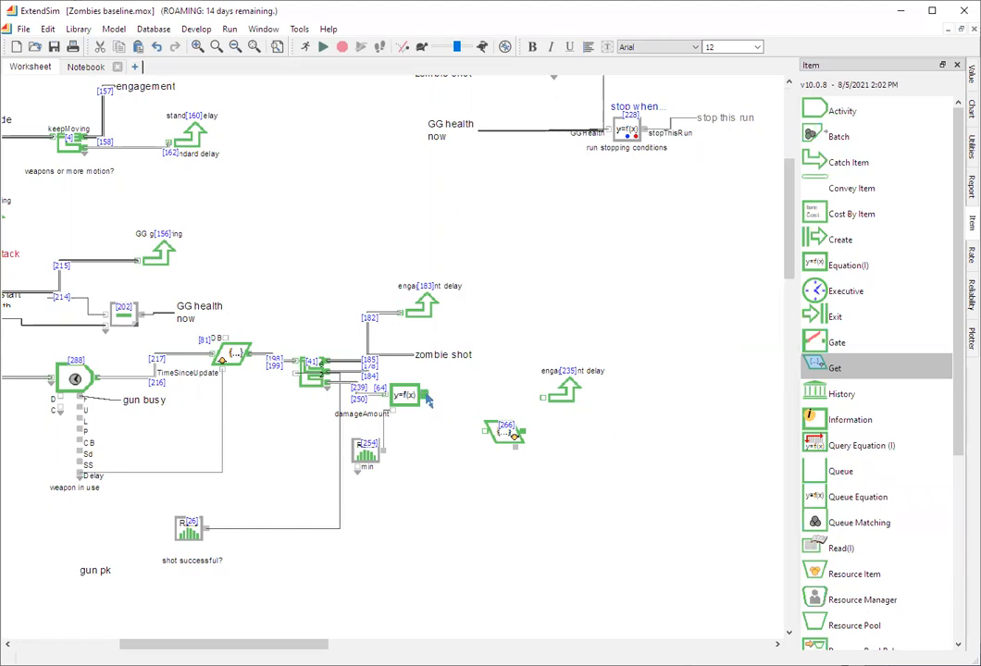
{"action": "left_click_drag", "start_coordinate": [424, 395], "coordinate": [485, 432]}
{"action": "left_click_drag", "start_coordinate": [543, 398], "coordinate": [524, 431]}
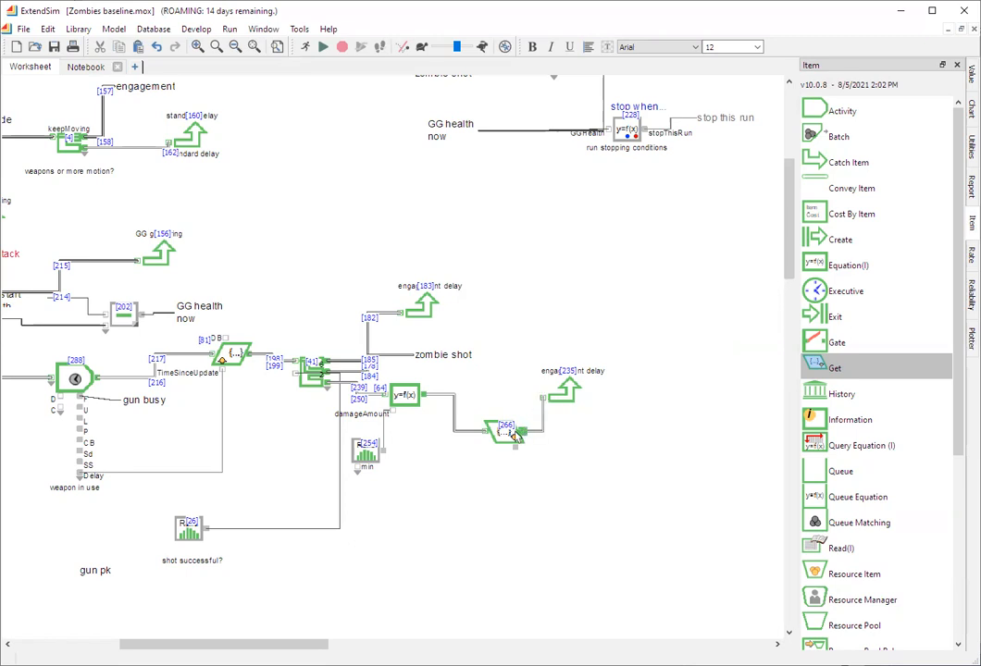
- Configure the new Get block to read the speed attribute
{"action": "double_click", "coordinate": [507, 433]}
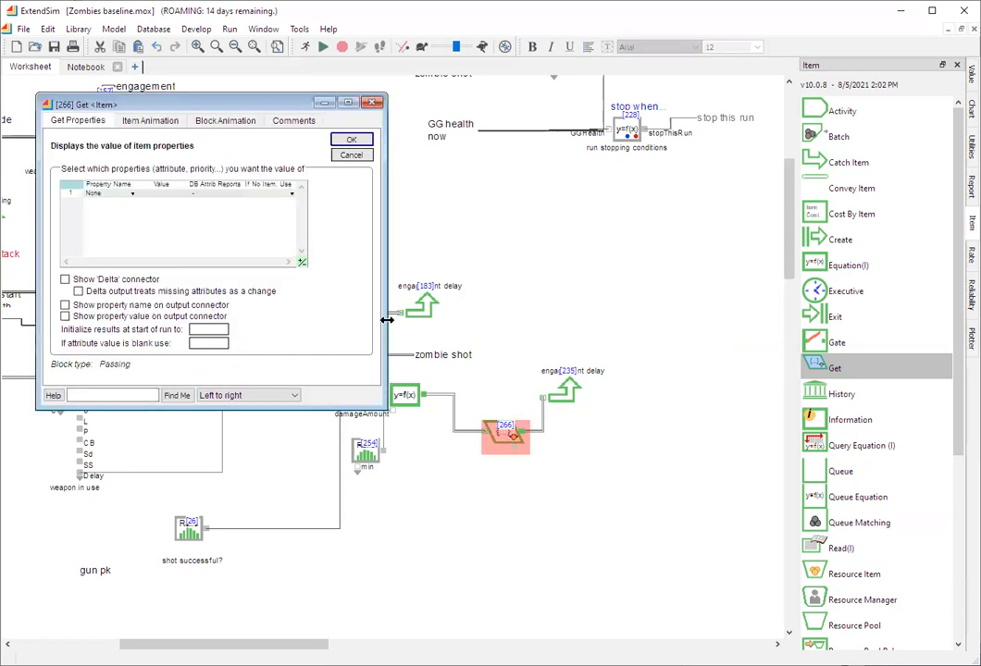
{"action": "left_click", "coordinate": [133, 195]}
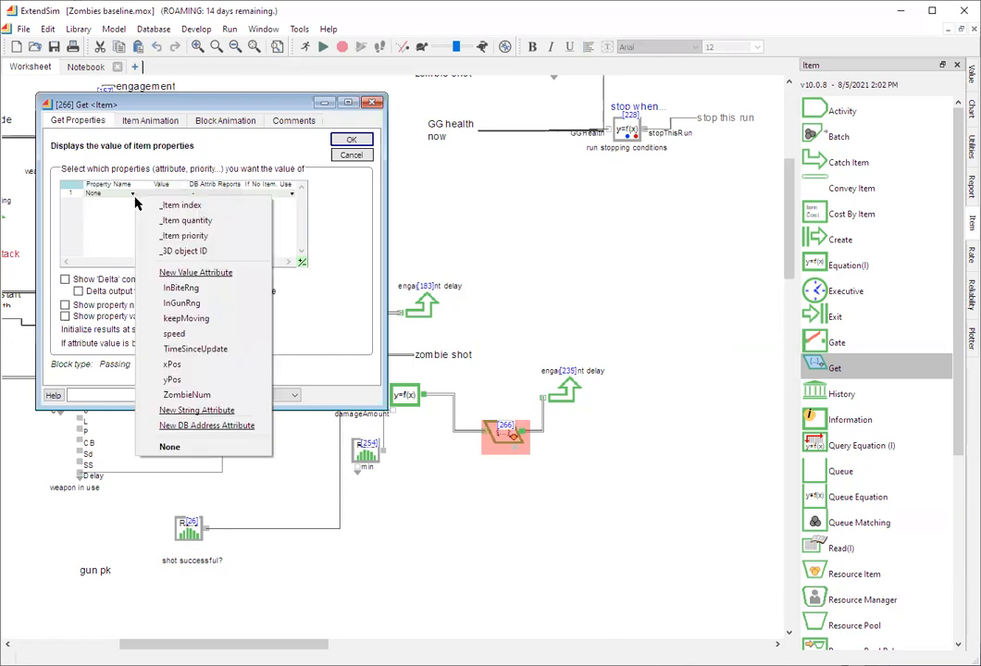
{"action": "left_click", "coordinate": [170, 334]}
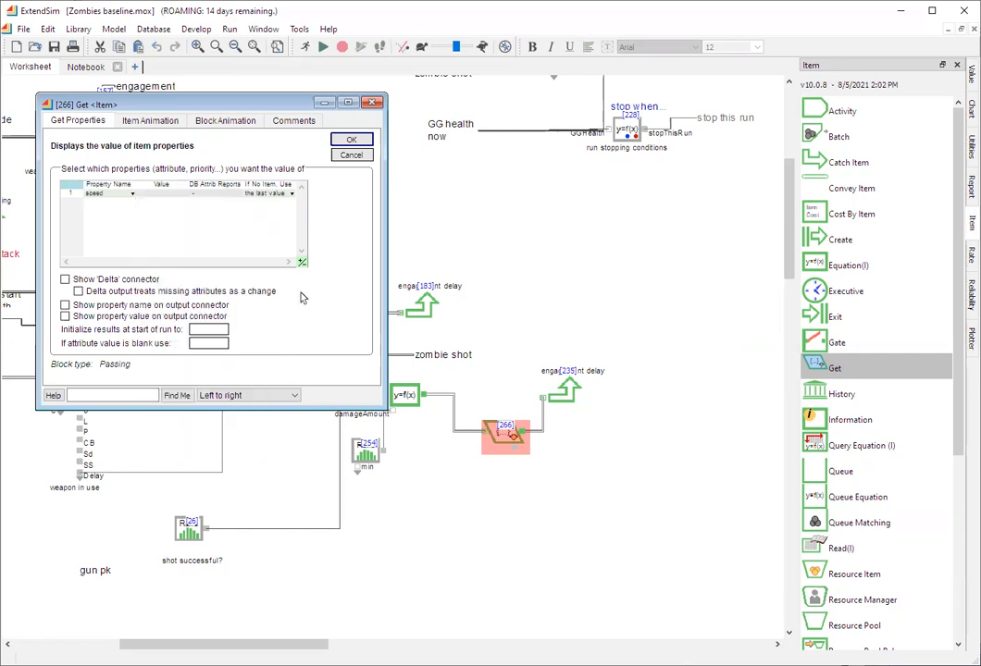
{"action": "left_click", "coordinate": [349, 143]}
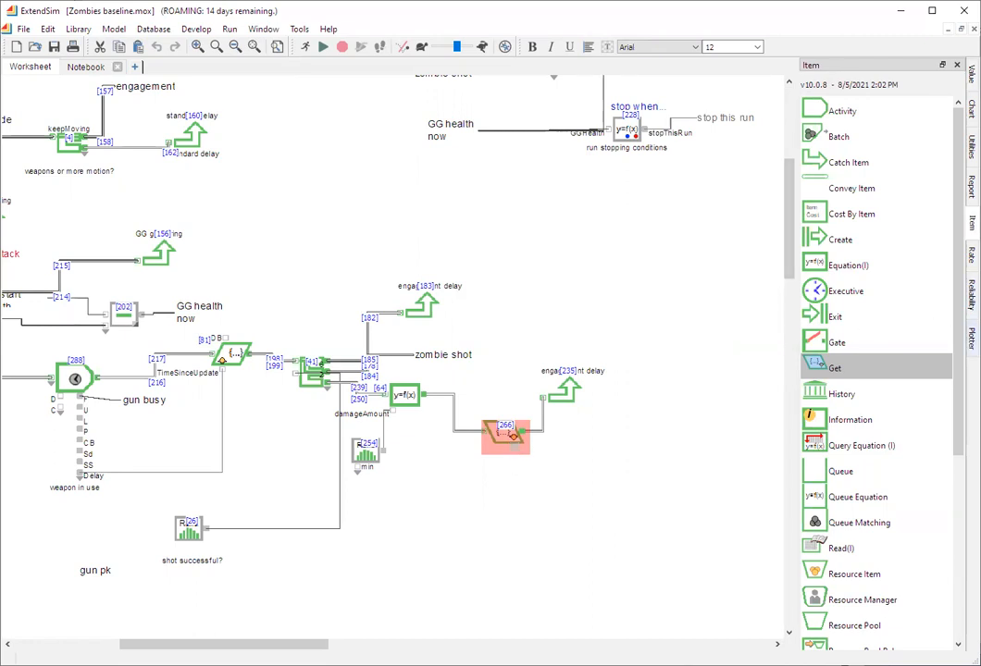
- Add a Plotter, Discrete Event block beside the Get block and connect the Get block's speed output to its first input
{"action": "left_click", "coordinate": [972, 338]}
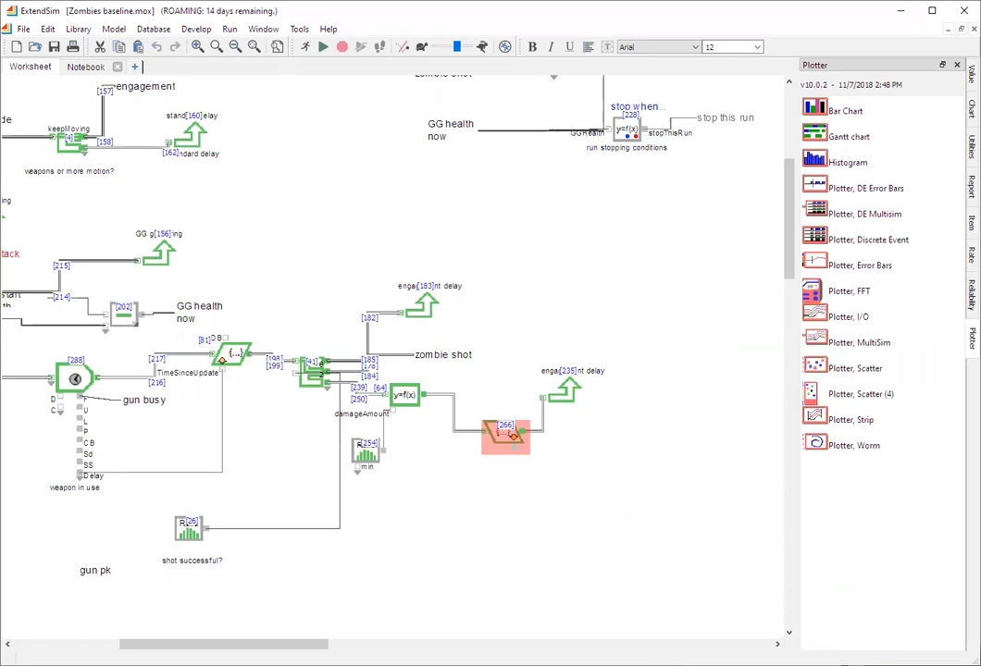
{"action": "left_click_drag", "start_coordinate": [817, 236], "coordinate": [609, 439]}
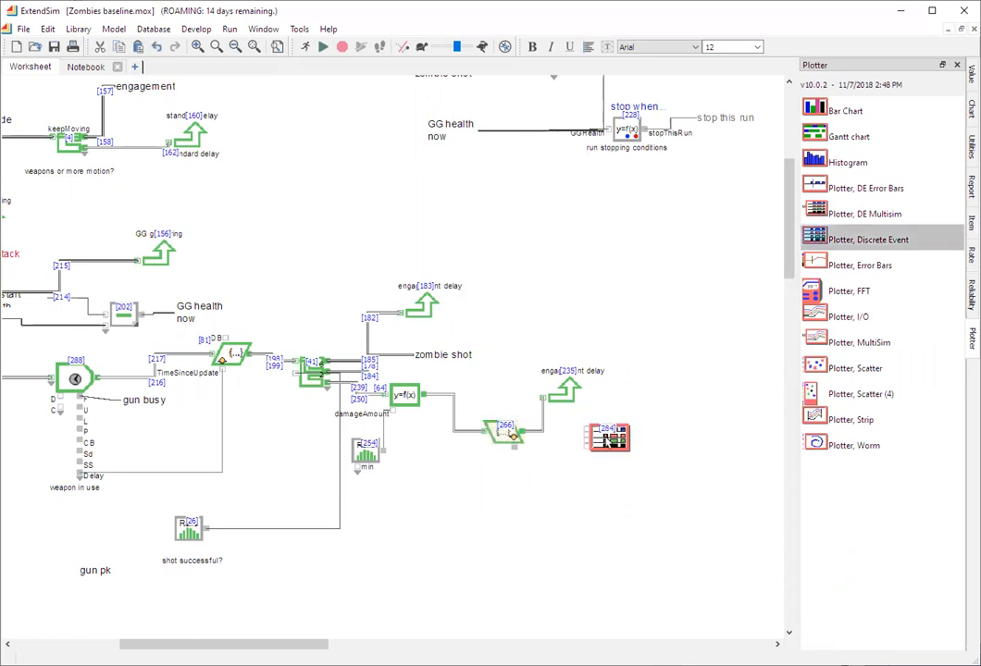
{"action": "left_click_drag", "start_coordinate": [513, 445], "coordinate": [589, 436]}
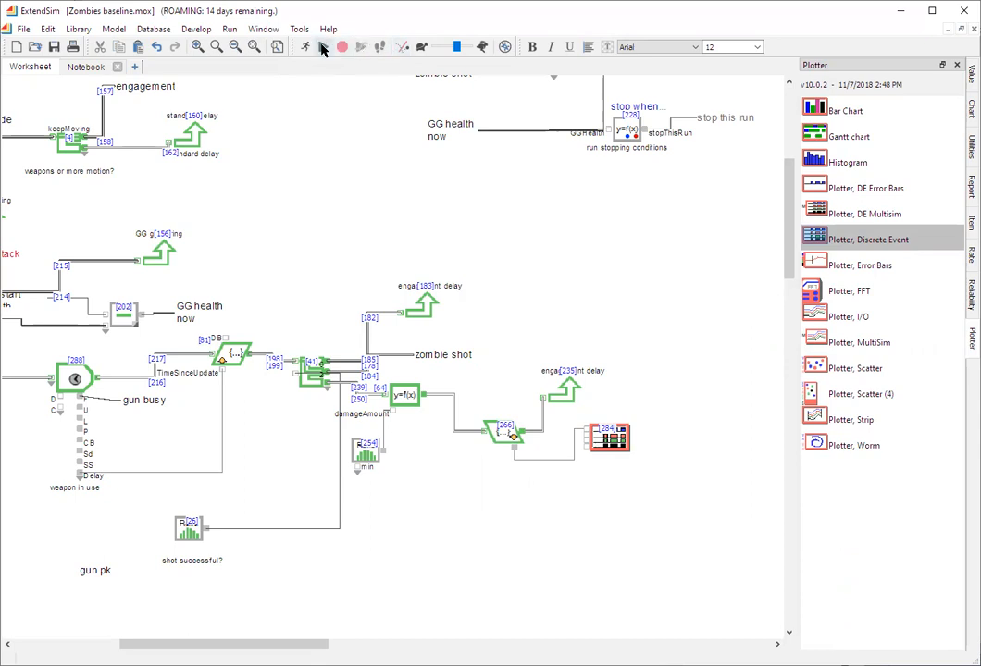
- Run the simulation, view the Zombies die plotter's graph and close it
{"action": "left_click", "coordinate": [322, 48]}
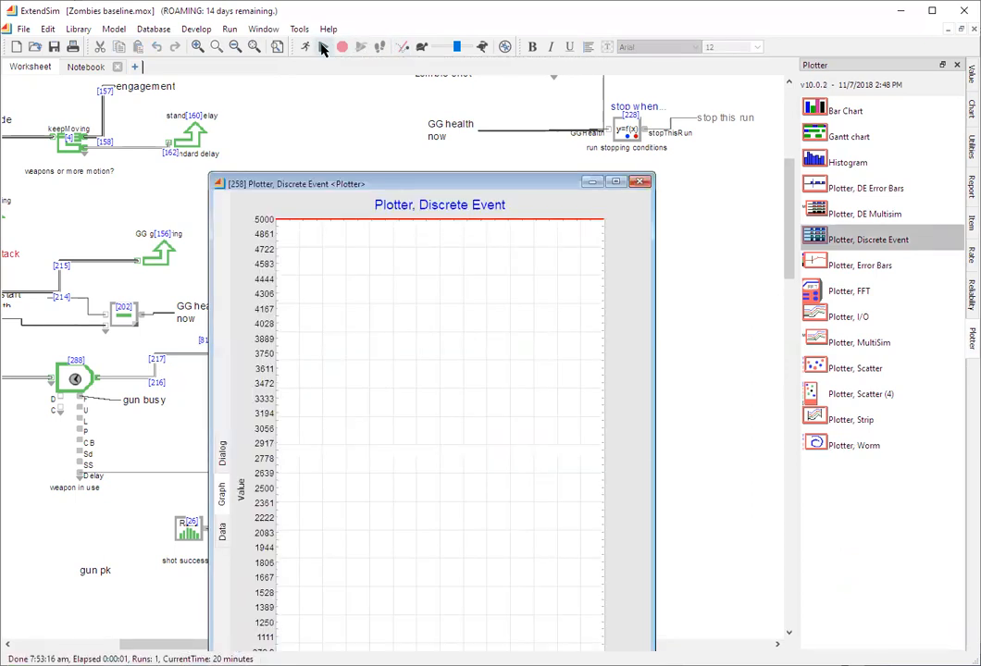
{"action": "left_click_drag", "start_coordinate": [361, 181], "coordinate": [336, 88]}
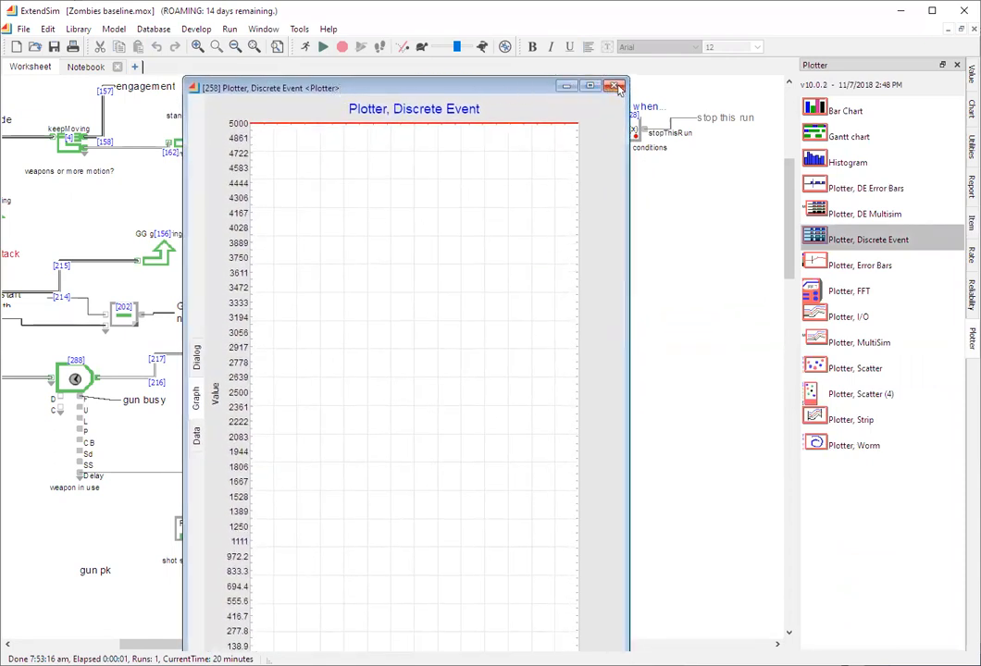
{"action": "left_click", "coordinate": [616, 87]}
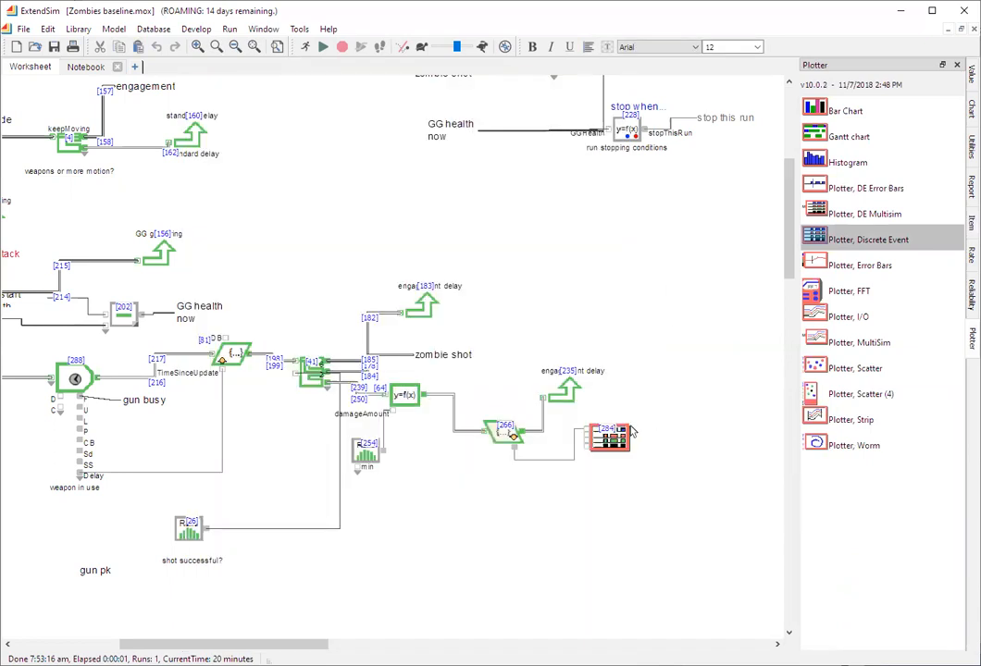
- Set the new speed plotter to show its plot at the end of the simulation
{"action": "double_click", "coordinate": [615, 442]}
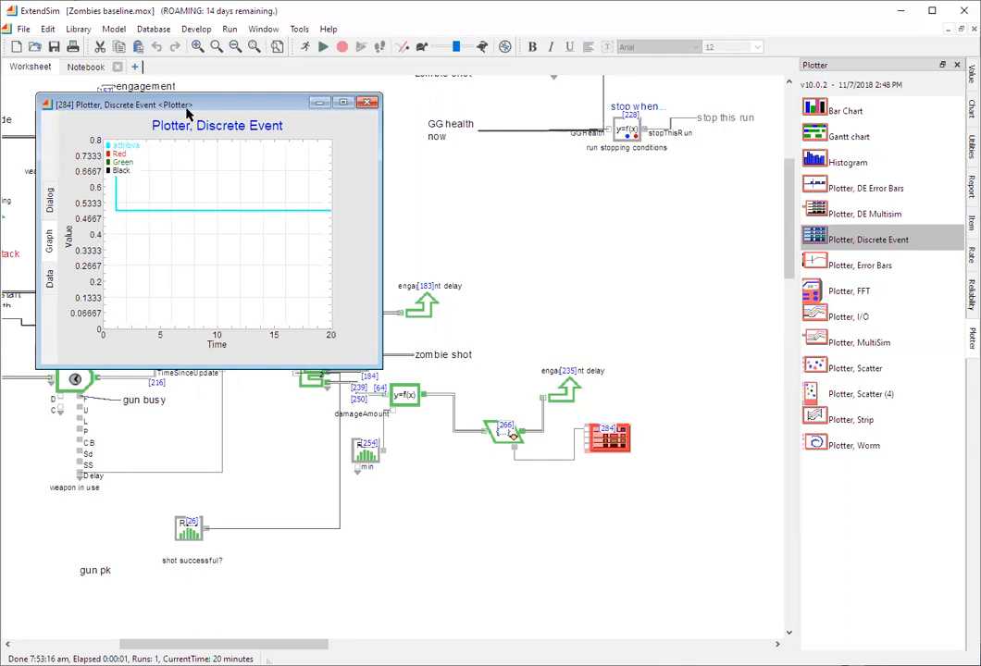
{"action": "left_click", "coordinate": [51, 206]}
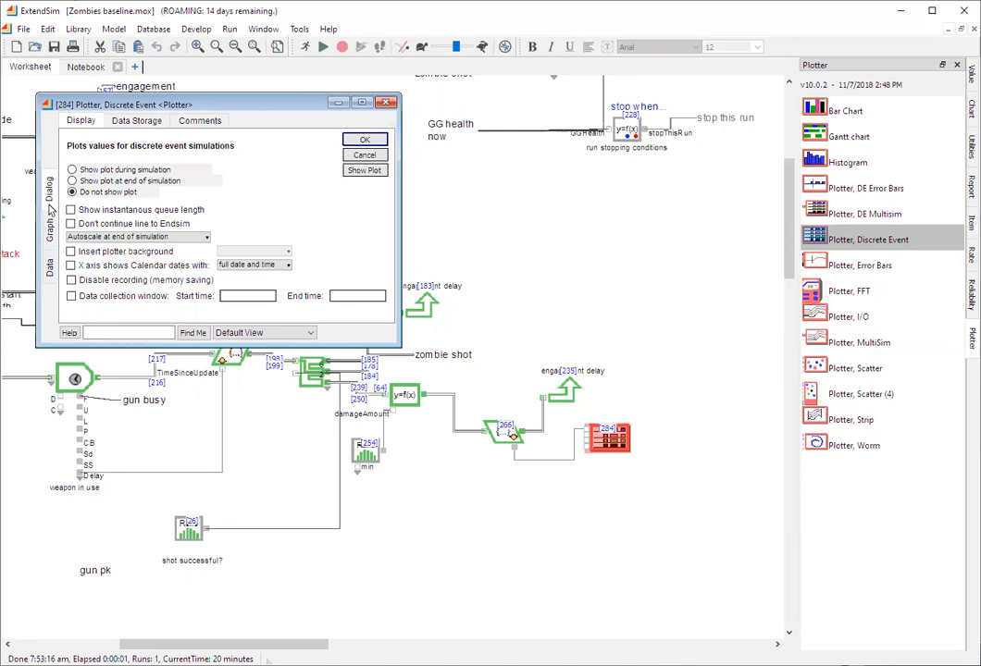
{"action": "left_click", "coordinate": [73, 180]}
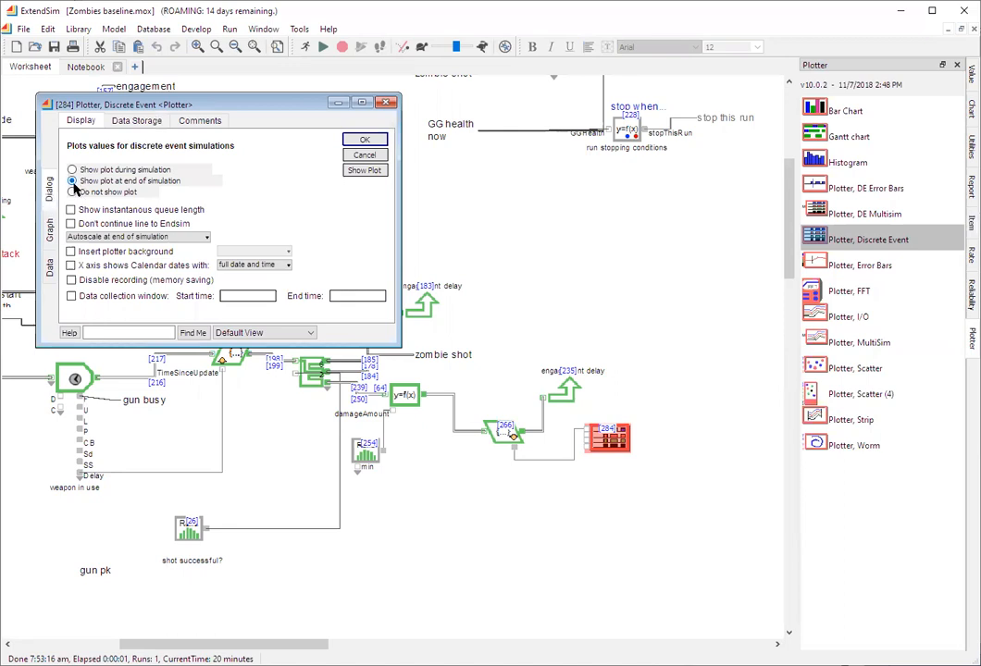
{"action": "left_click", "coordinate": [370, 142]}
- Set the plotter in the Zombies die section to not show its plot
{"action": "scroll", "coordinate": [621, 282], "scroll_direction": "up", "scroll_amount": 5}
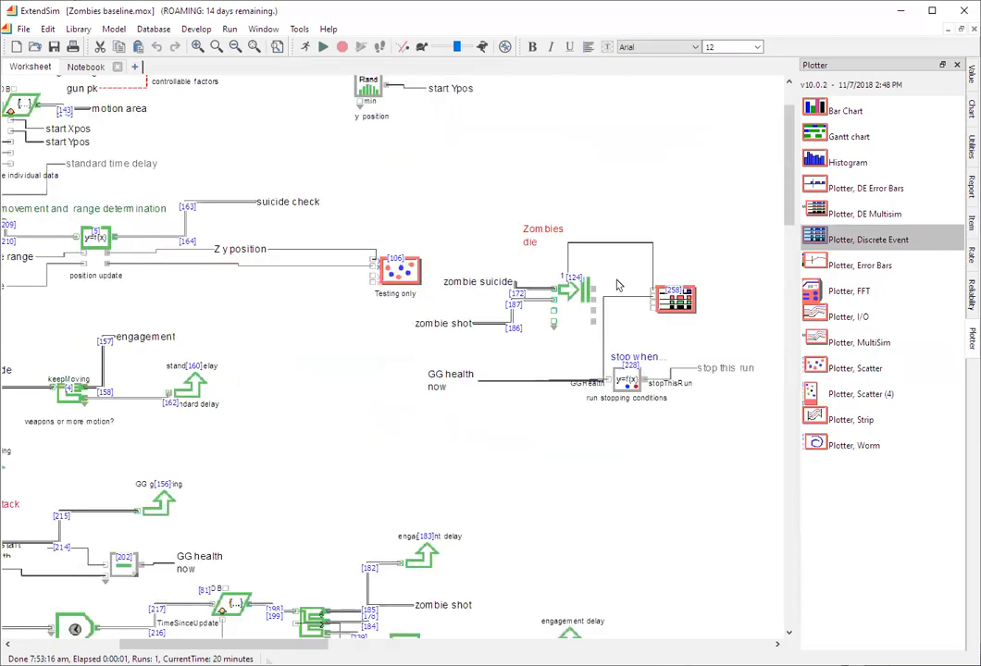
{"action": "double_click", "coordinate": [676, 386]}
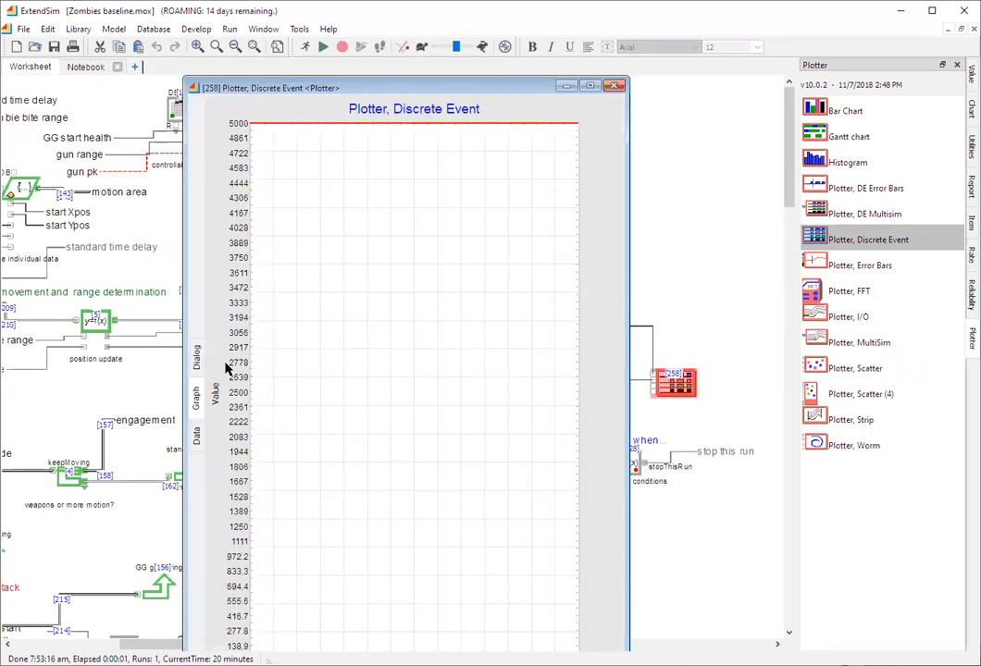
{"action": "left_click", "coordinate": [196, 358]}
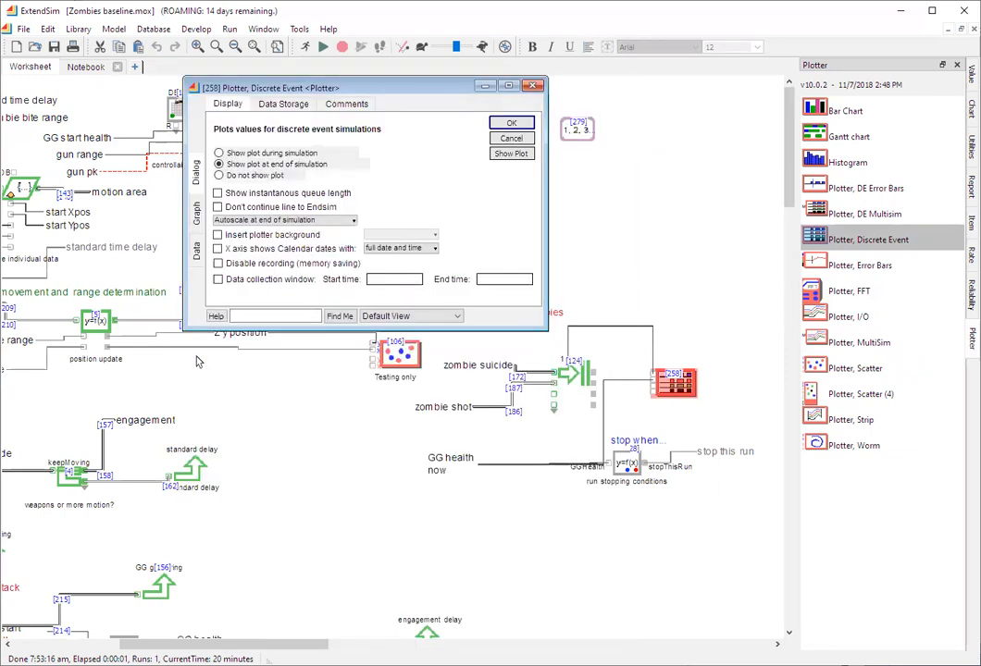
{"action": "left_click", "coordinate": [218, 175]}
{"action": "left_click", "coordinate": [510, 123]}
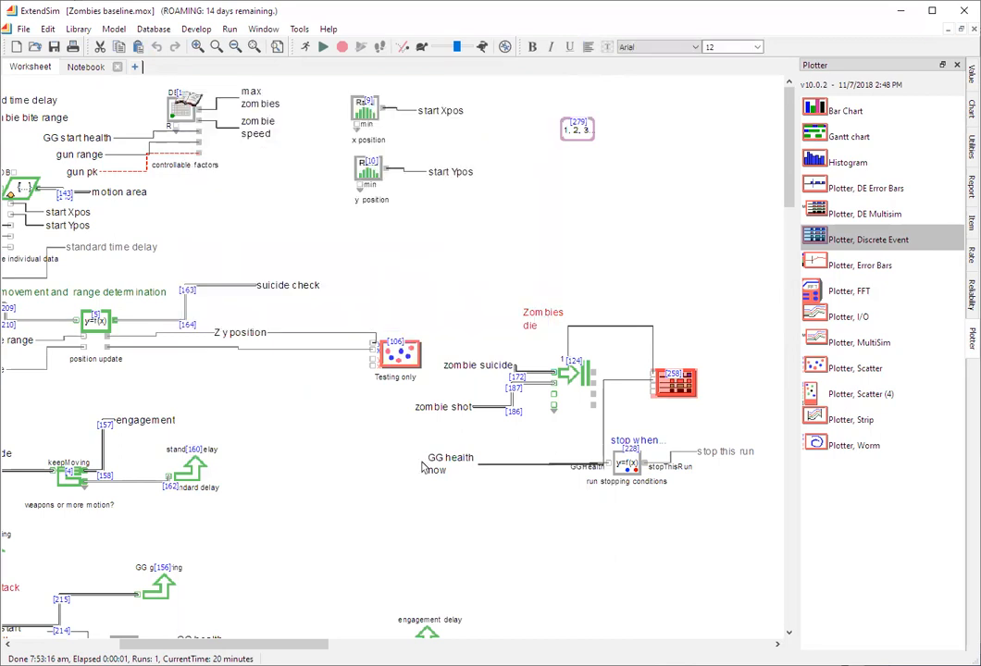
- Run the simulation several times, checking the speed plotter's graph after each run
{"action": "scroll", "coordinate": [421, 472], "scroll_direction": "down", "scroll_amount": 3}
{"action": "scroll", "coordinate": [421, 471], "scroll_direction": "down", "scroll_amount": 5}
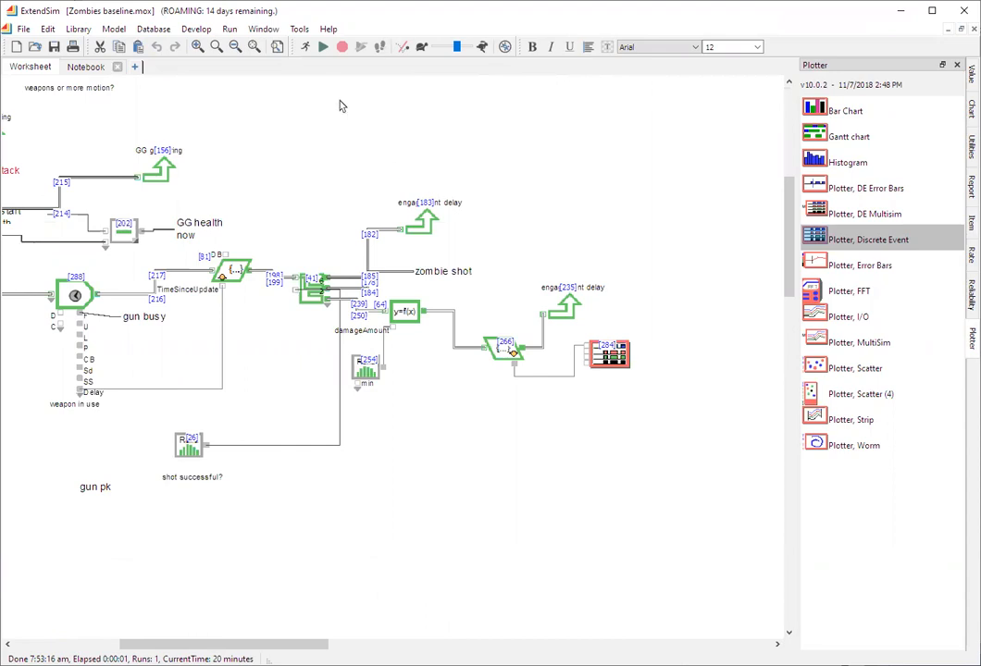
{"action": "left_click", "coordinate": [322, 49]}
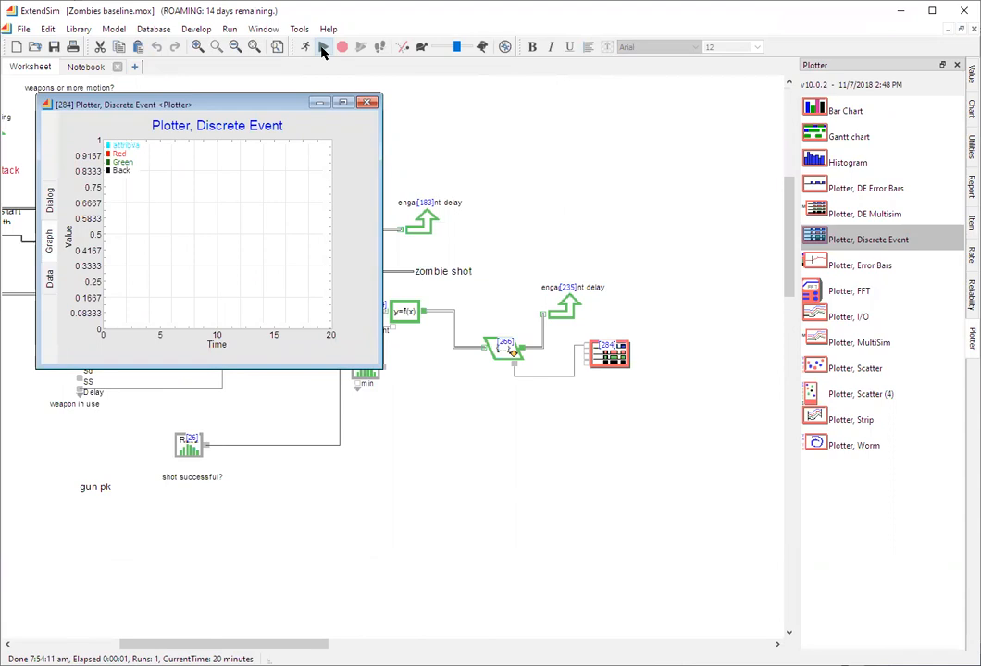
{"action": "left_click", "coordinate": [323, 49]}
{"action": "left_click", "coordinate": [323, 49]}
{"action": "left_click", "coordinate": [304, 84]}
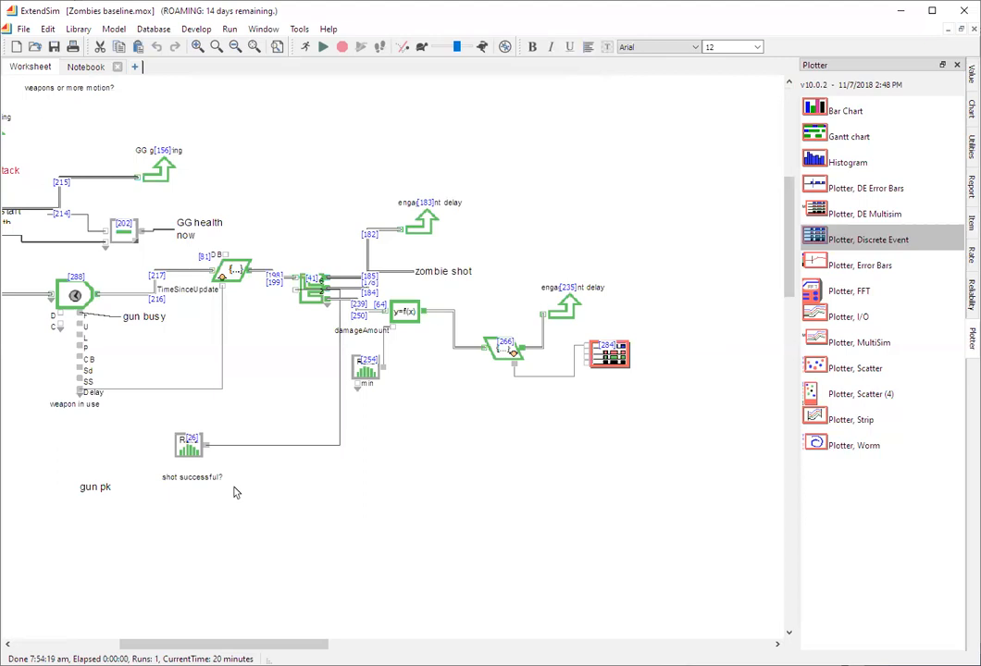
- Change the "shot successful?" Random Number block from an empirical table to a Constant distribution with the value 3
{"action": "double_click", "coordinate": [188, 447]}
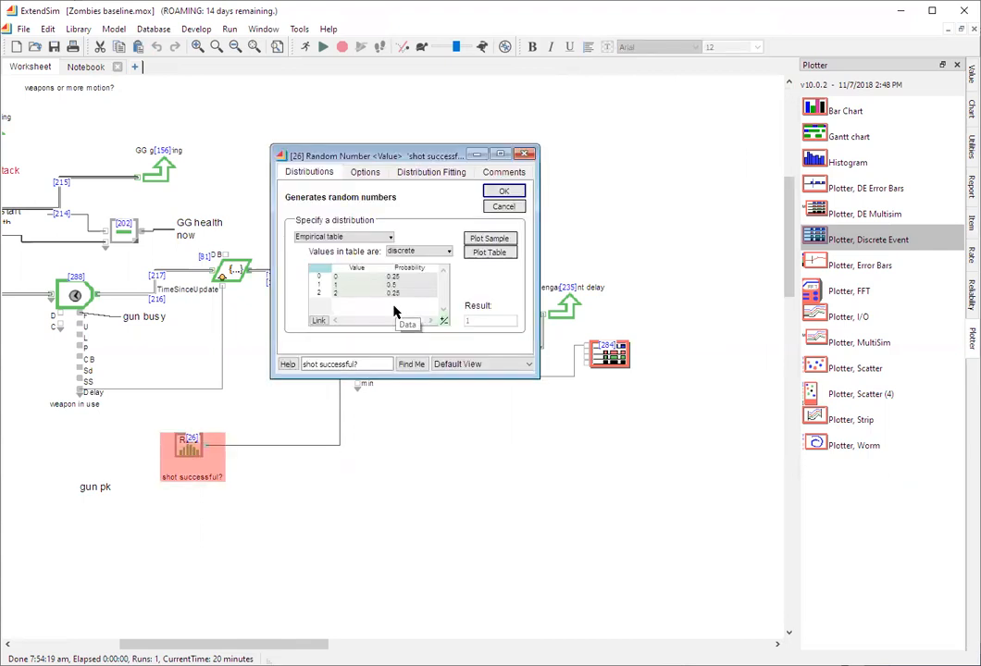
{"action": "left_click", "coordinate": [390, 239]}
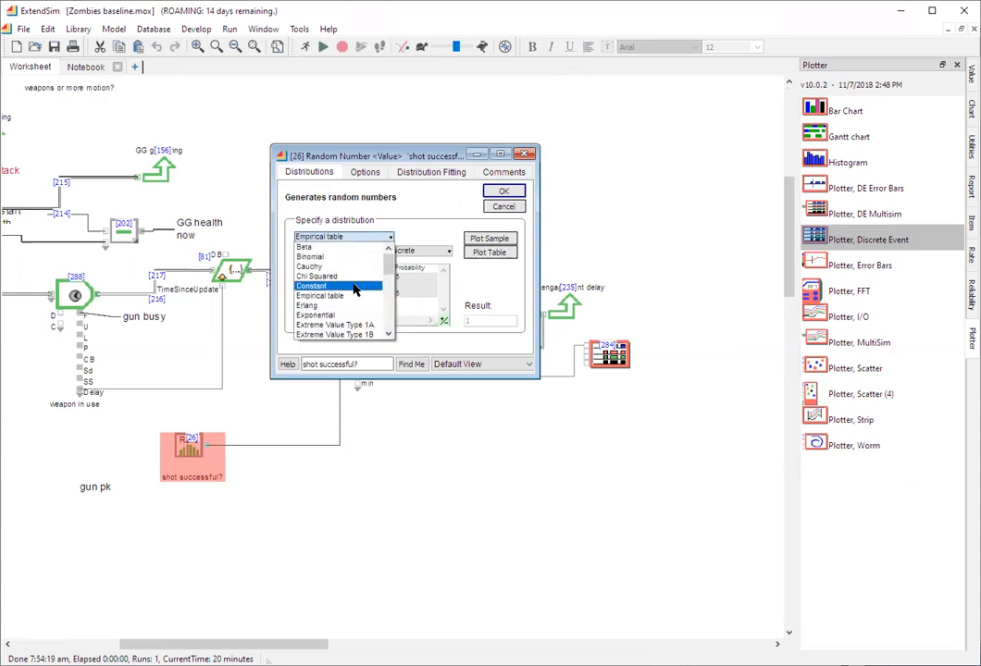
{"action": "left_click", "coordinate": [354, 287]}
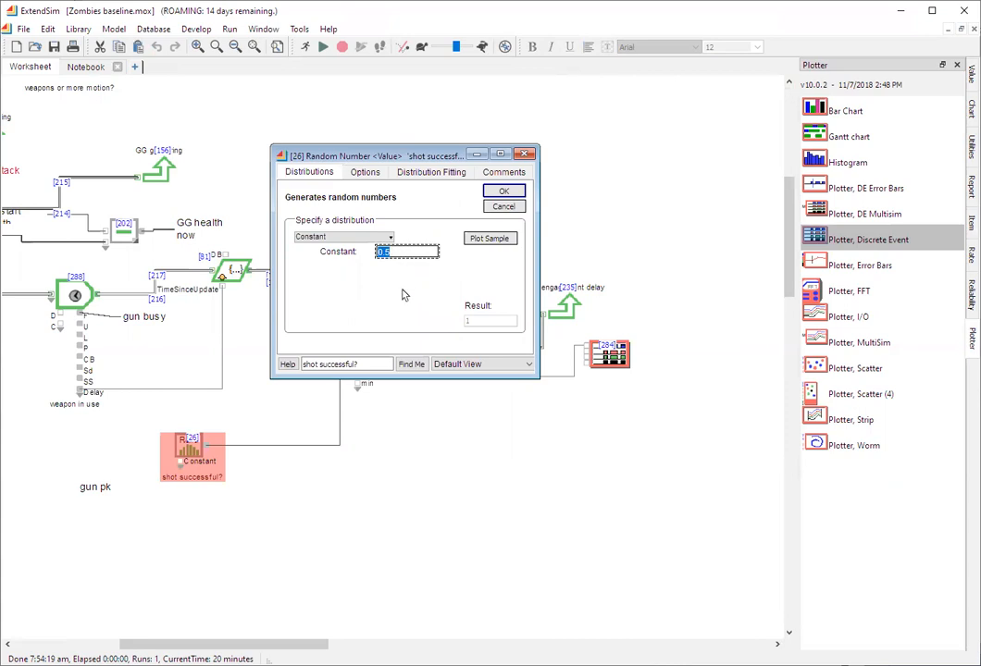
{"action": "type", "text": "3"}
{"action": "left_click", "coordinate": [502, 205]}
{"action": "left_click", "coordinate": [504, 191]}
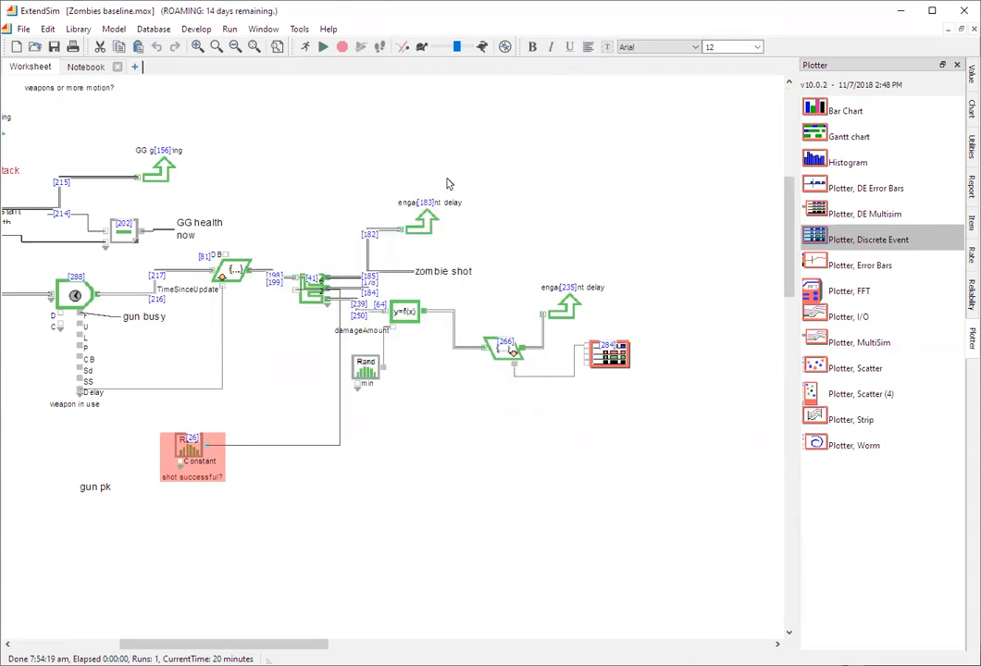
- Run the simulation and examine the recorded speed values in the speed plotter's data table
{"action": "left_click", "coordinate": [321, 49]}
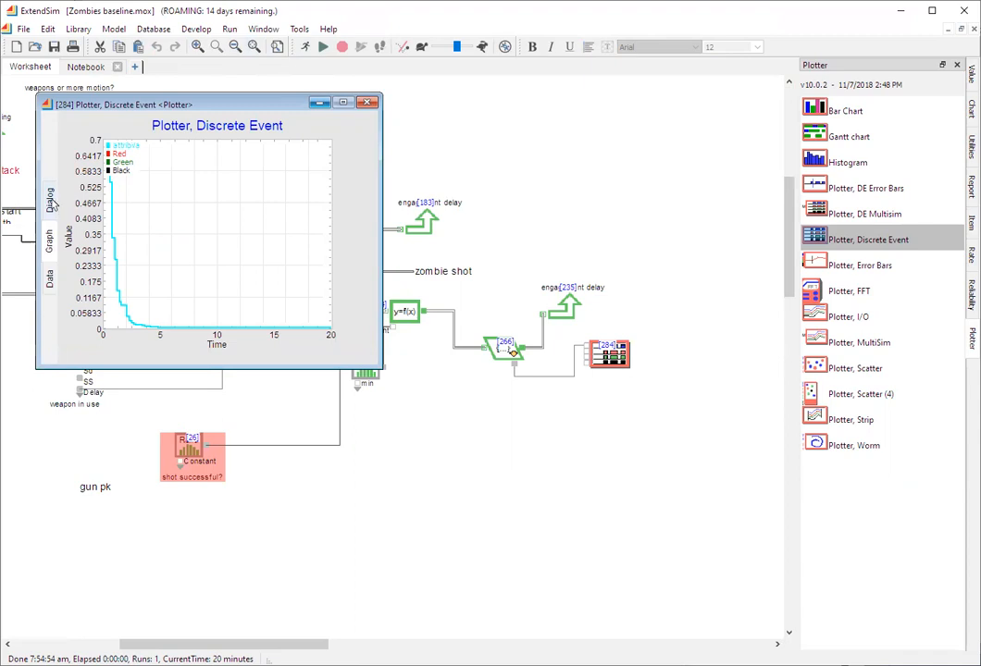
{"action": "left_click", "coordinate": [50, 276]}
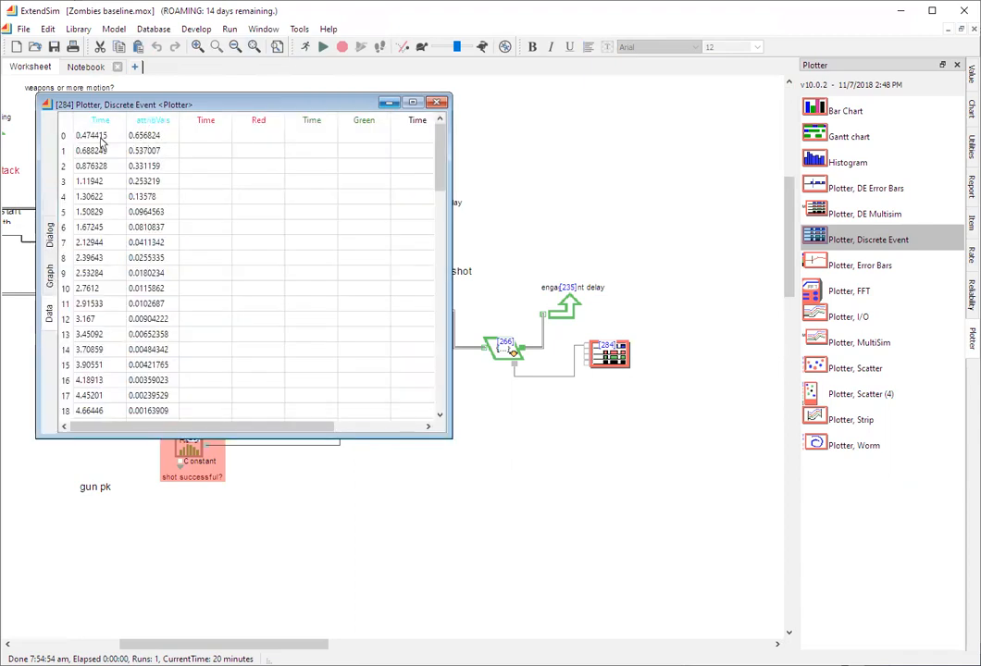